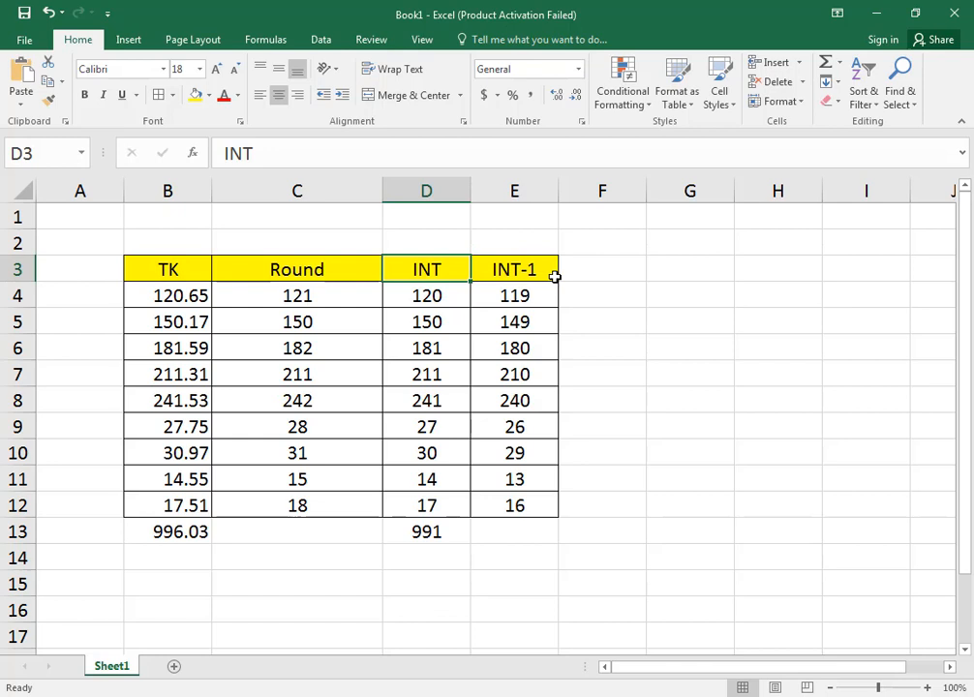
Clear the existing results from the Round, INT and INT-1 columns, cells C4:E12
left_click(555, 277)
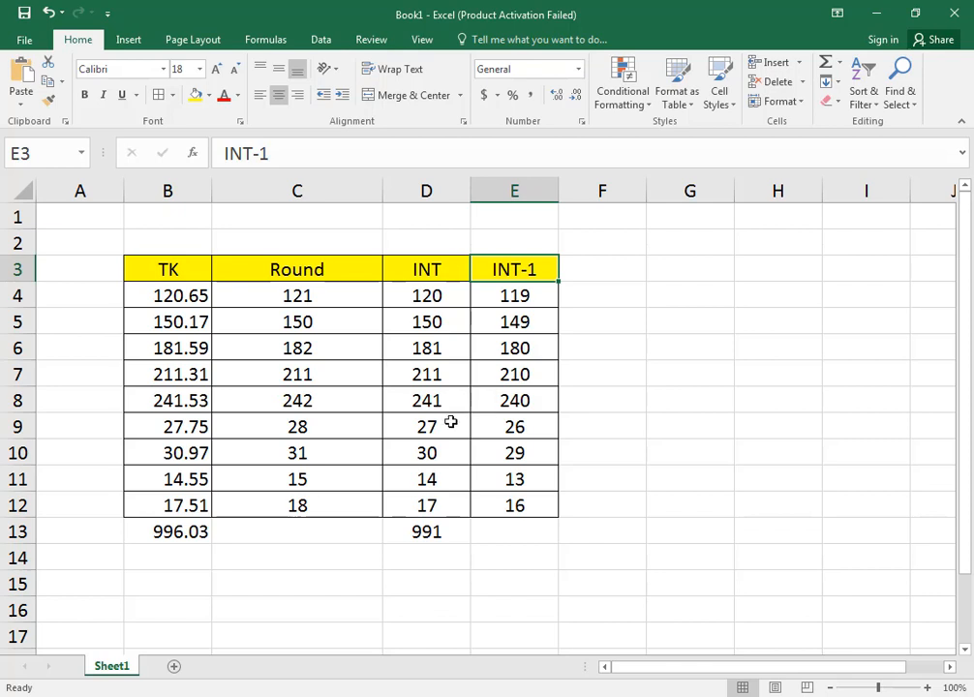
left_click_drag(296, 295, 501, 499)
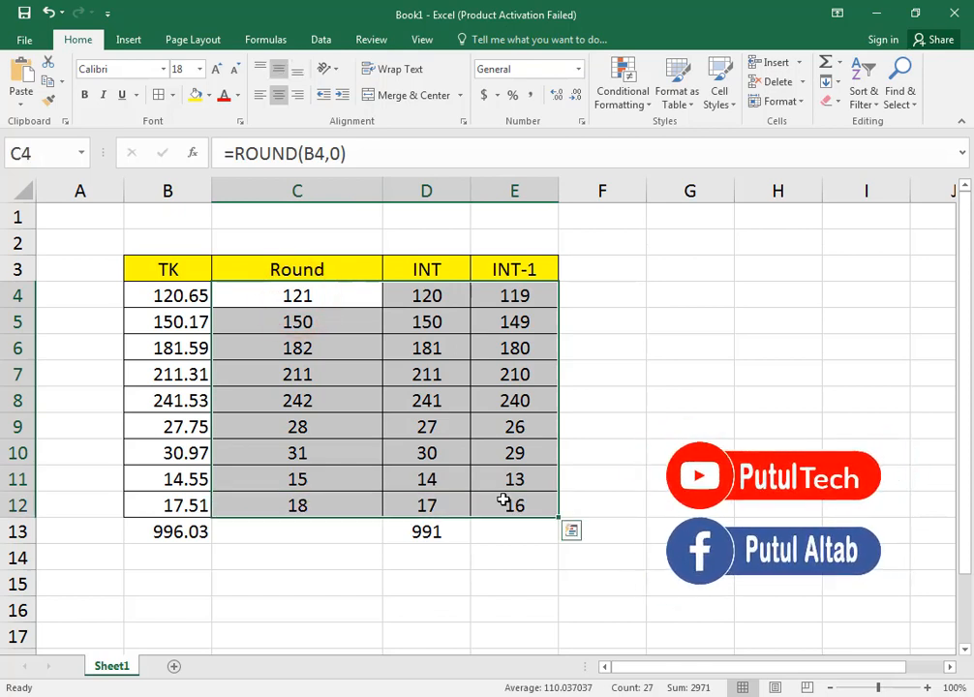
key("Delete")
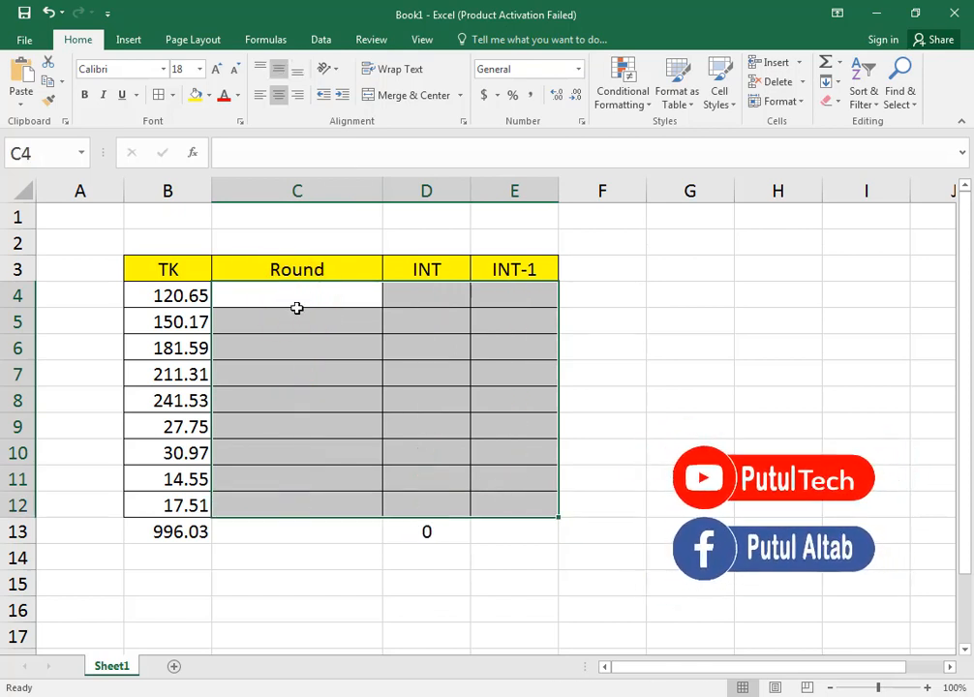
Enter =ROUND(B4,0) in C4 and fill the formula down the Round column to C12
left_click(194, 297)
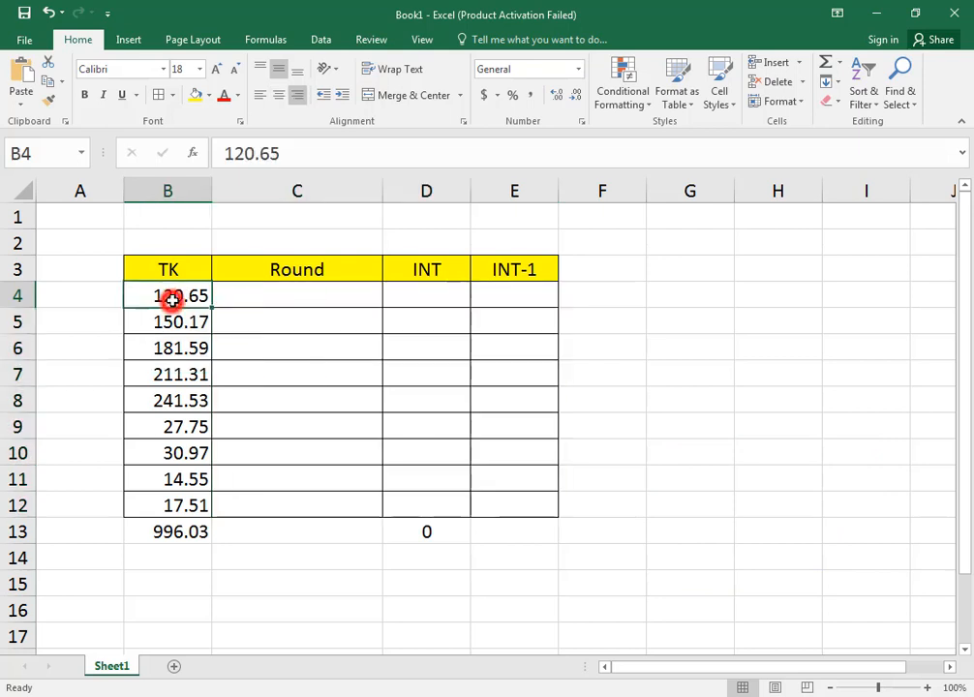
left_click(263, 295)
left_click(170, 297)
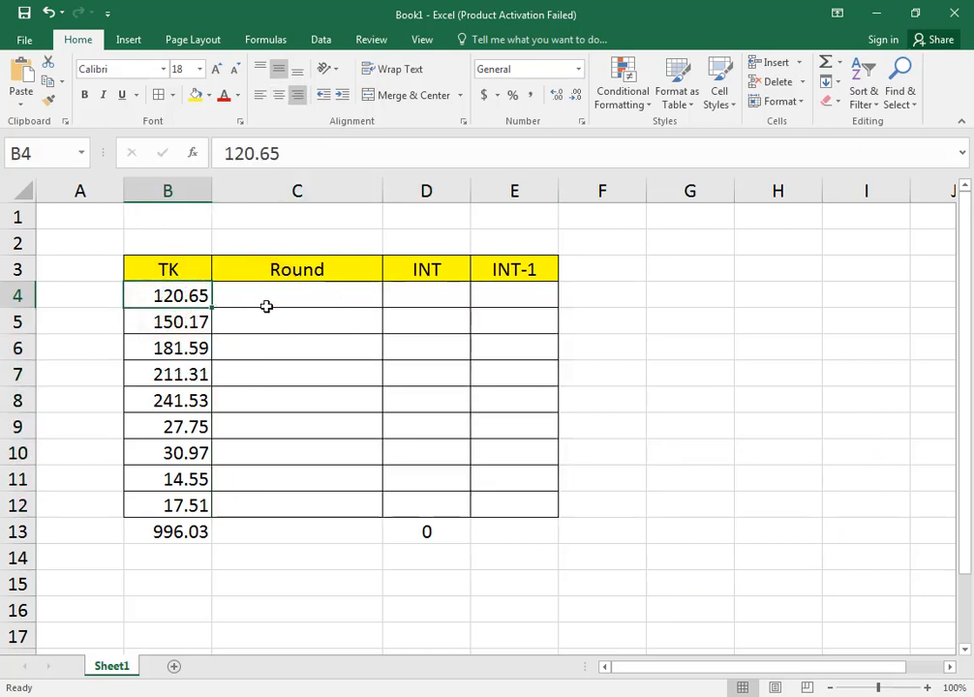
left_click(266, 306)
type("=")
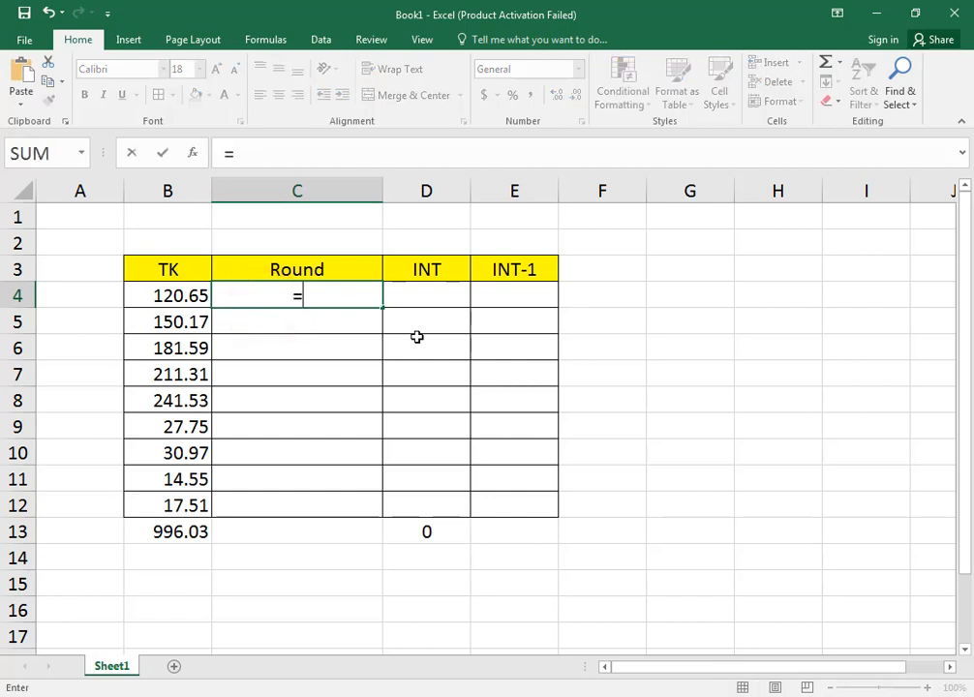
type("roun")
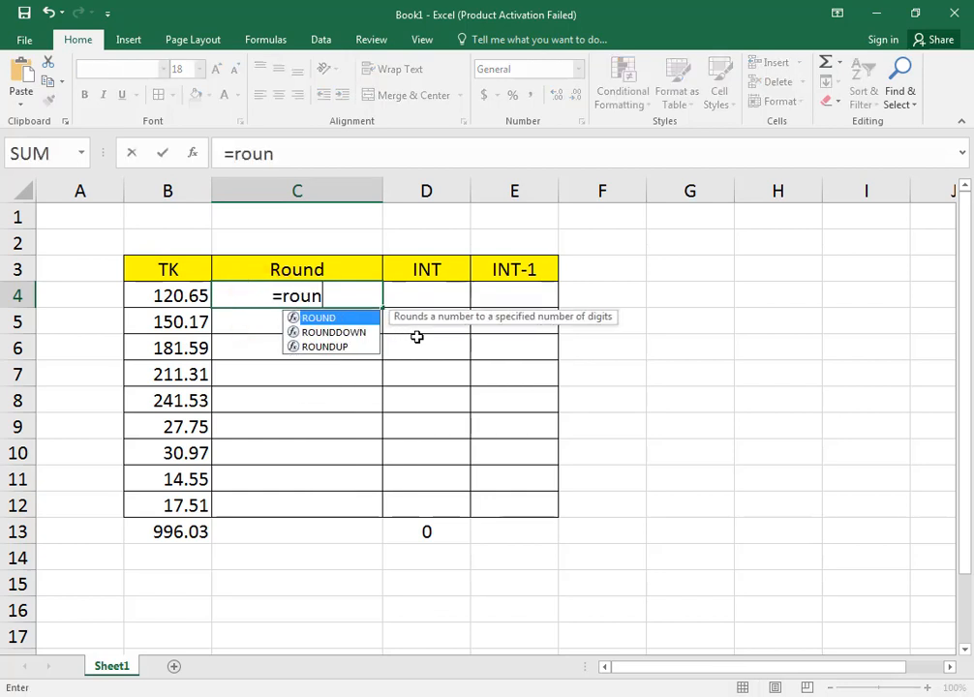
key("Tab")
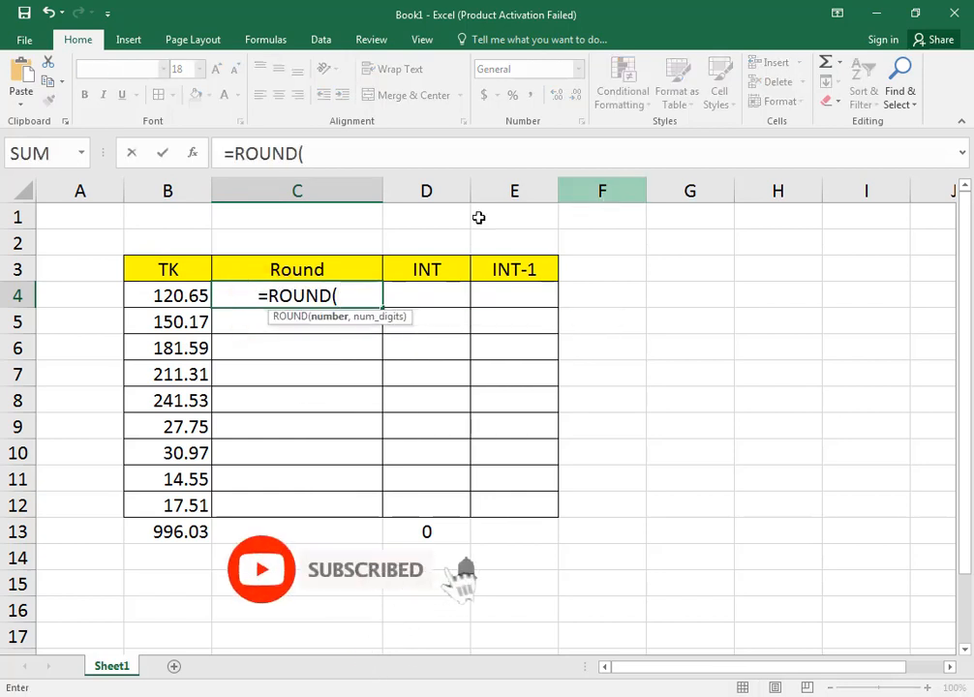
left_click(153, 298)
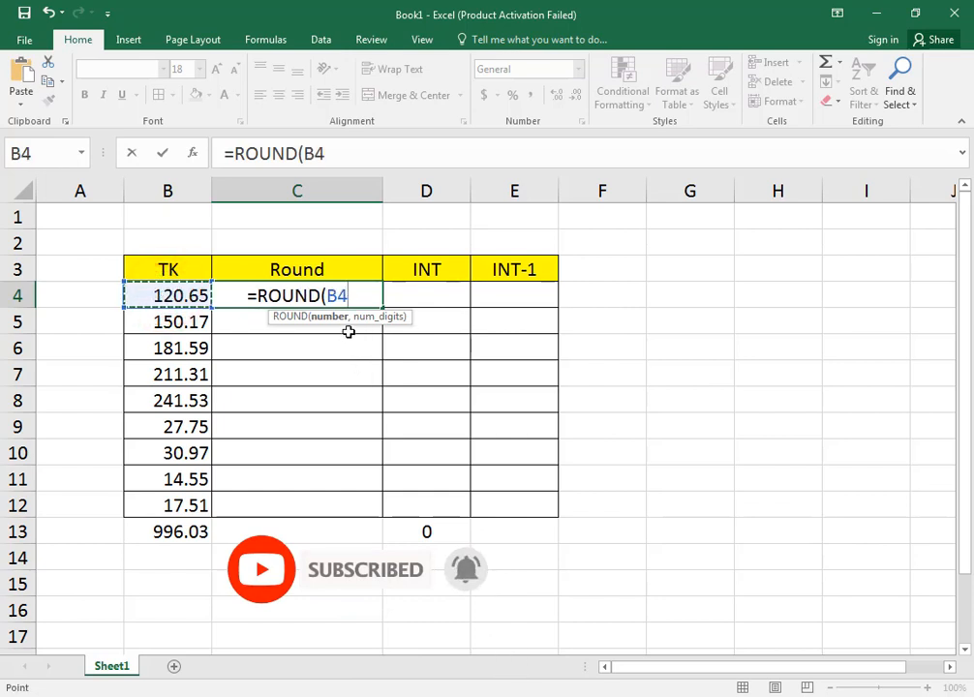
type(",")
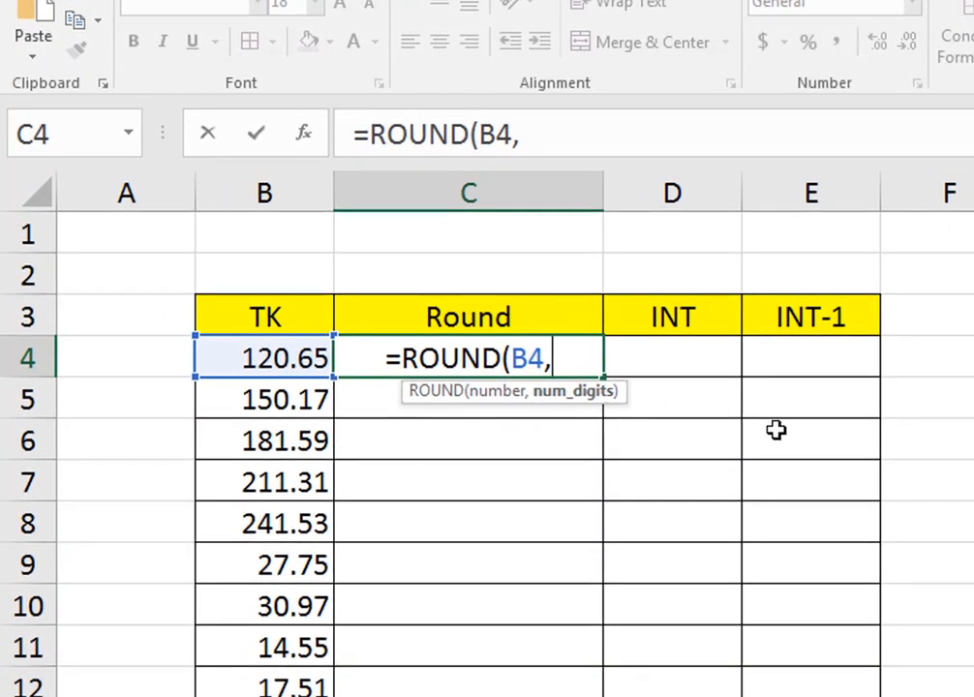
type("0")
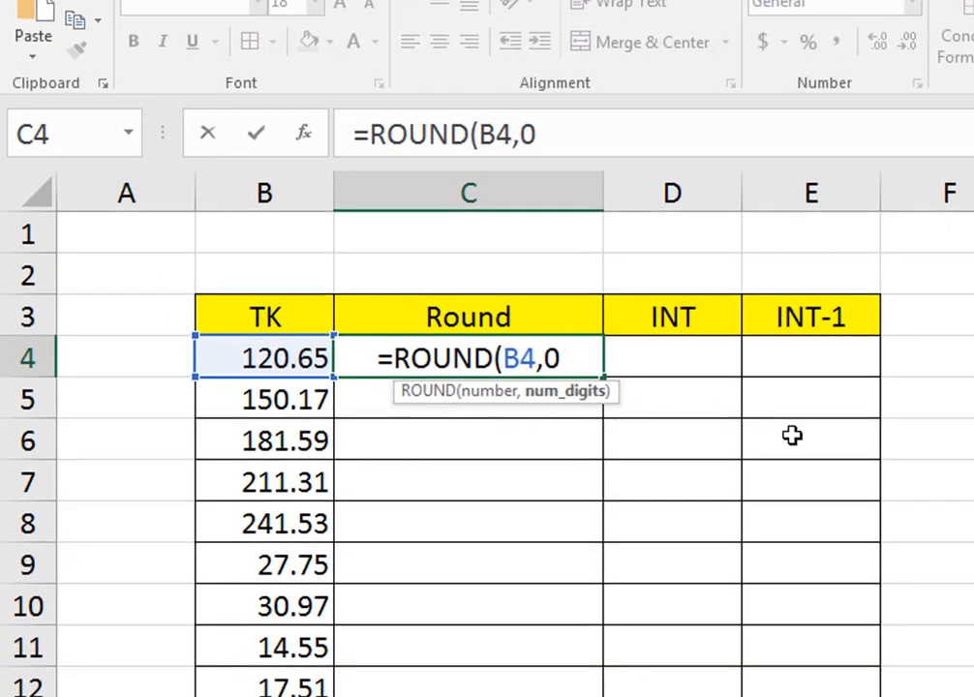
type(")")
key("Return")
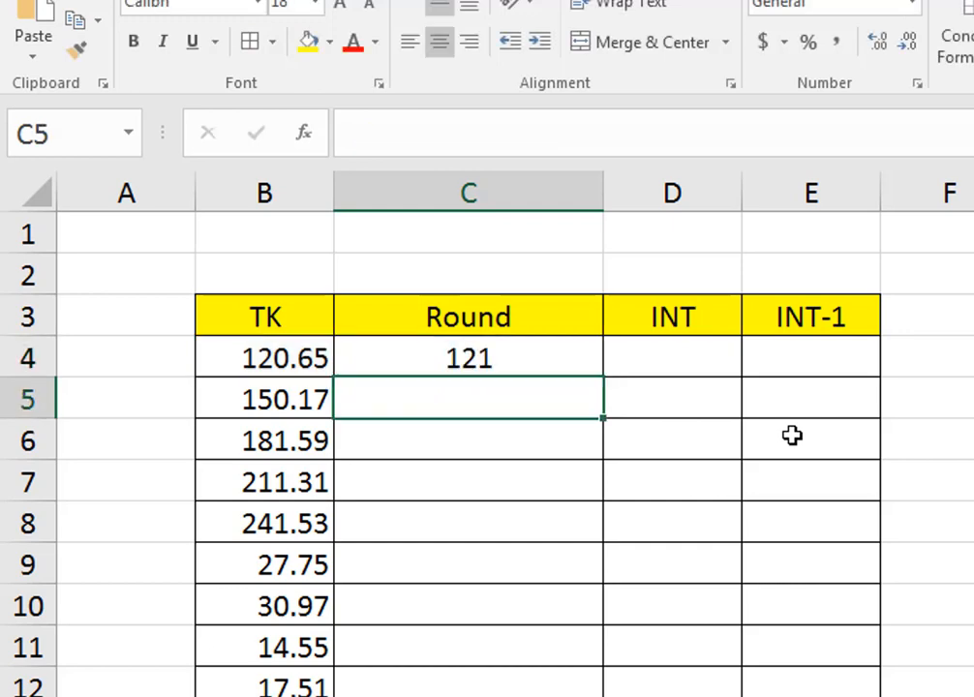
left_click(549, 357)
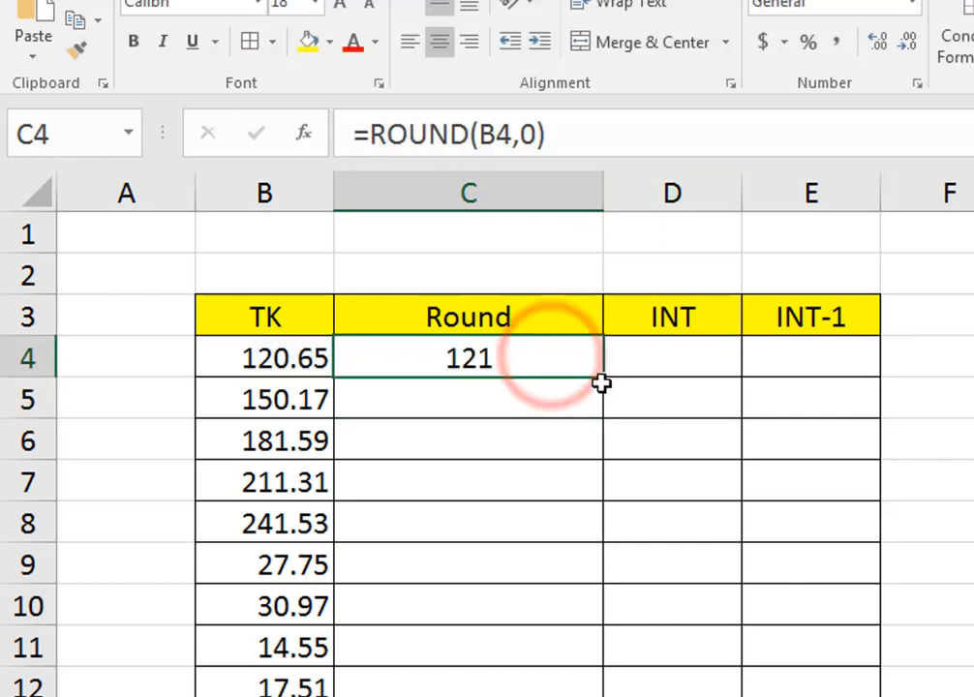
double_click(601, 377)
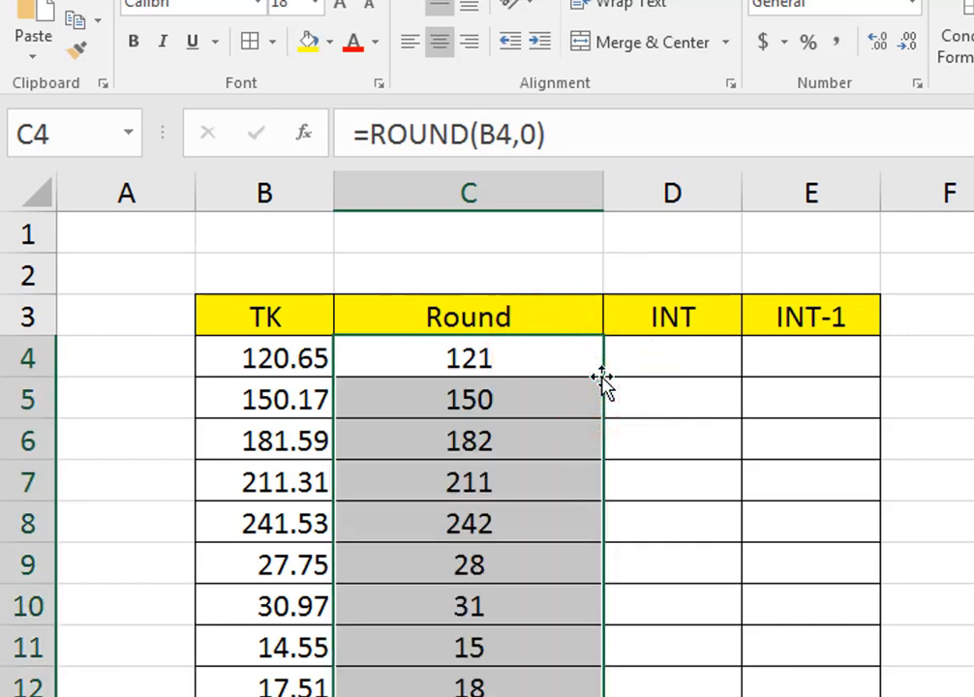
Compare the TK amounts in column B with the rounded results in C4:C12
left_click(232, 357)
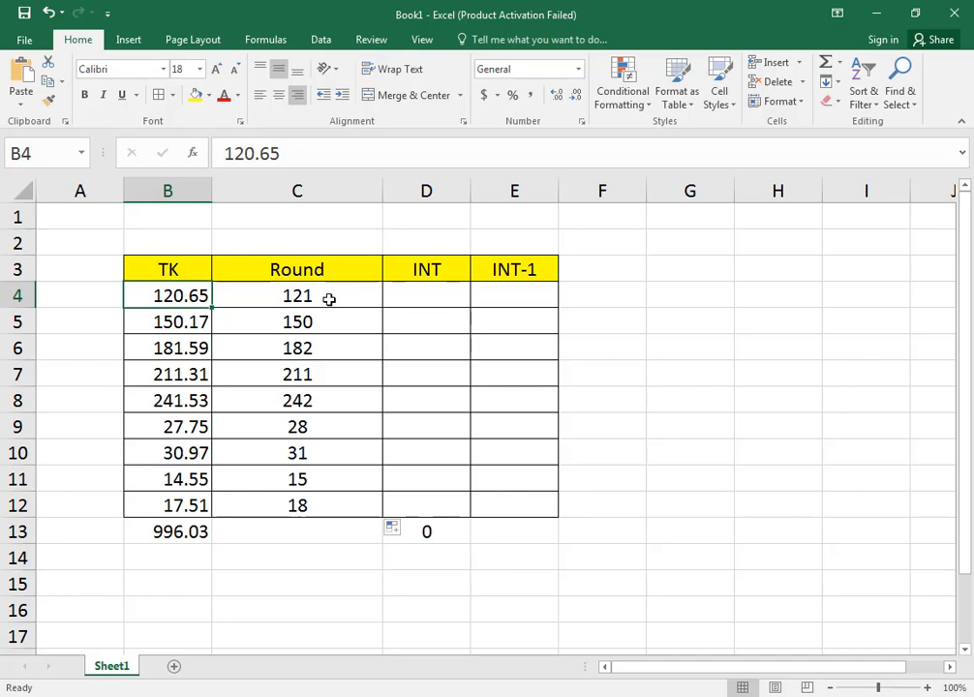
left_click(329, 299)
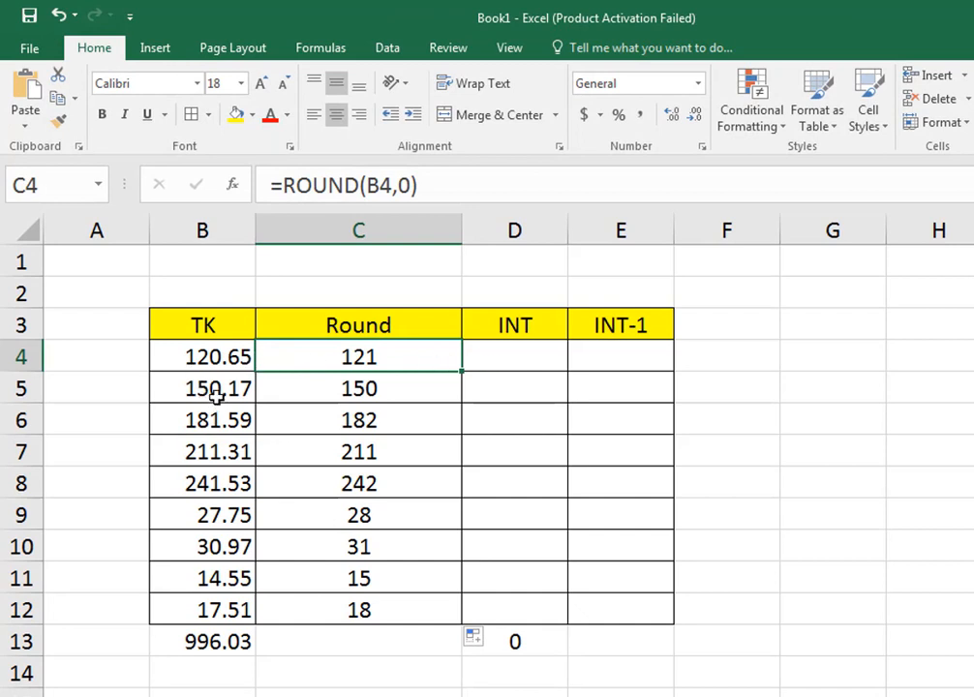
left_click(397, 391)
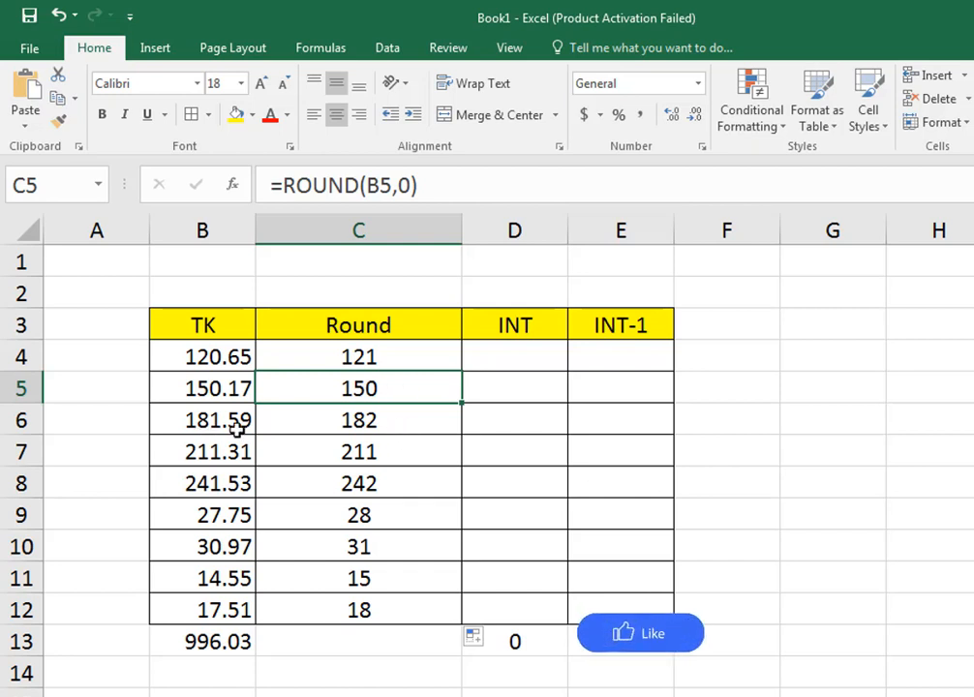
left_click(396, 426)
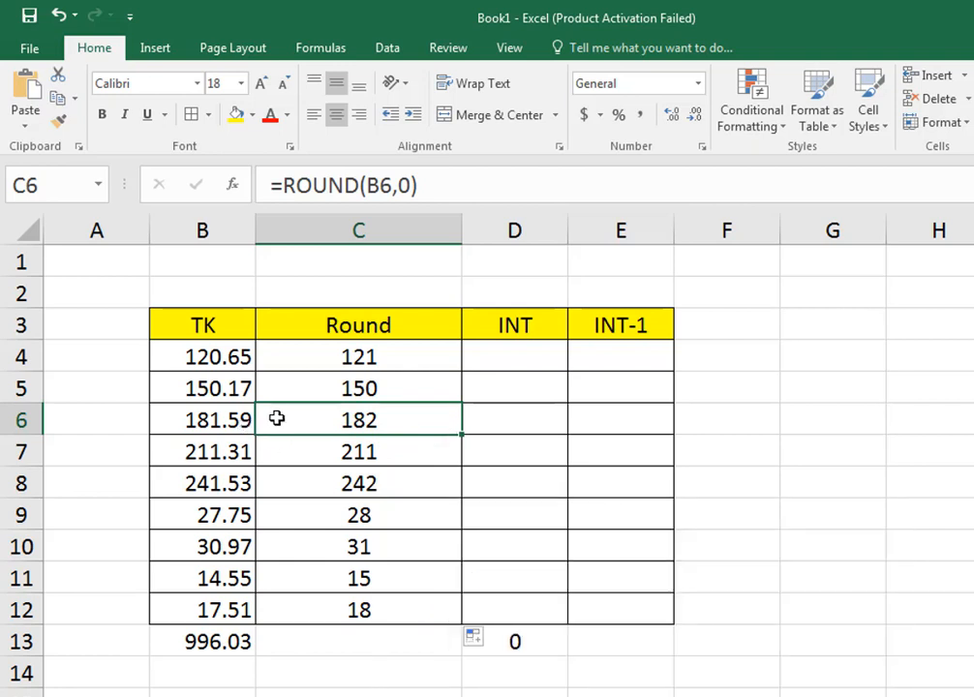
left_click(419, 424)
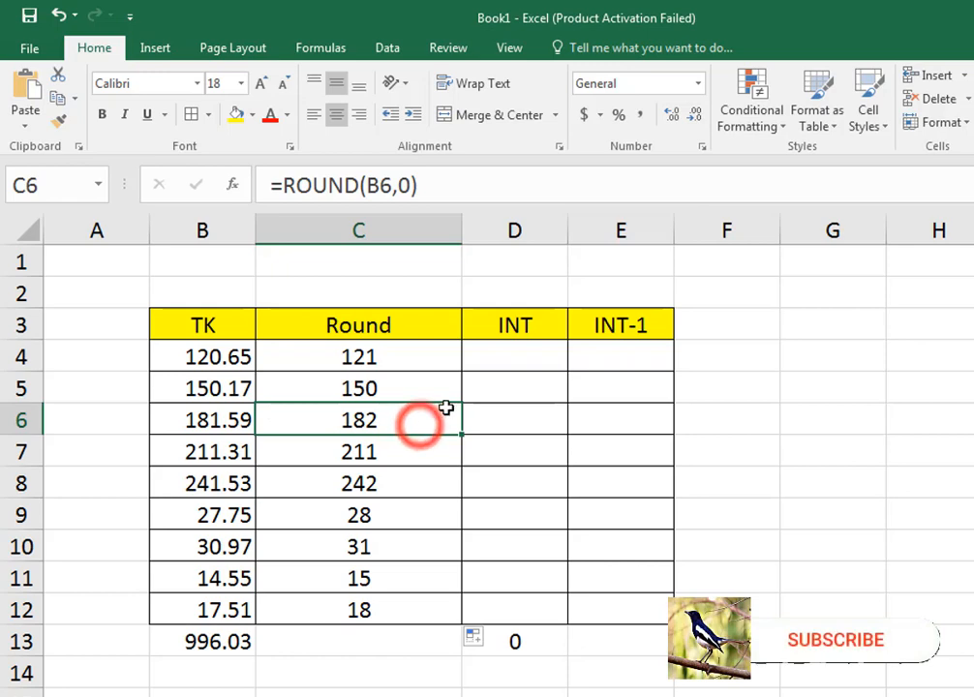
left_click(425, 356)
left_click_drag(434, 399, 443, 618)
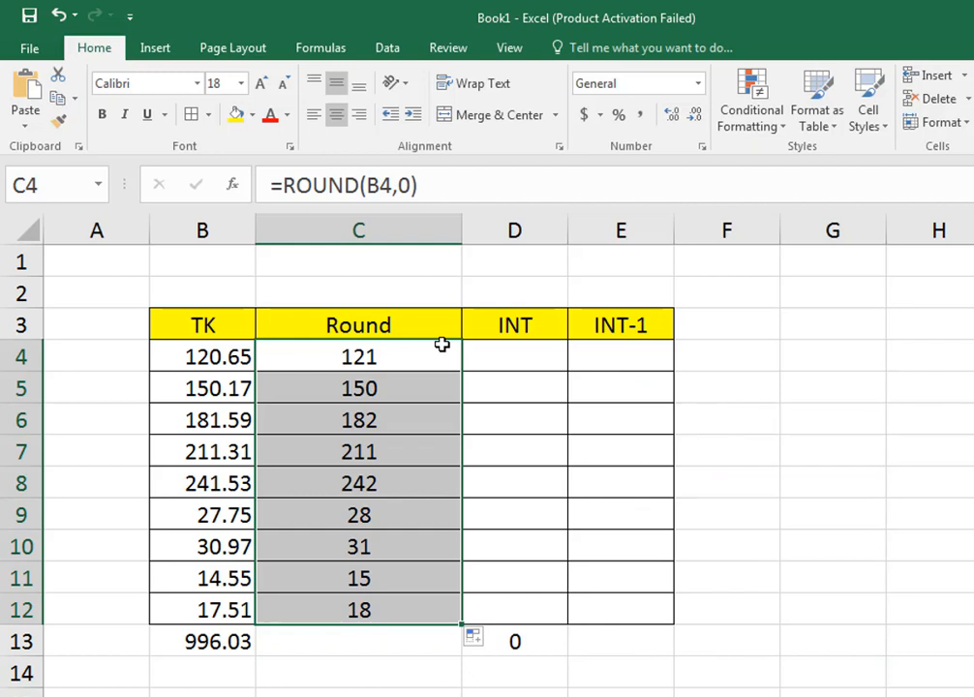
Enter =INT(B4) in D4 and fill the formula down the INT column to D12
left_click(540, 362)
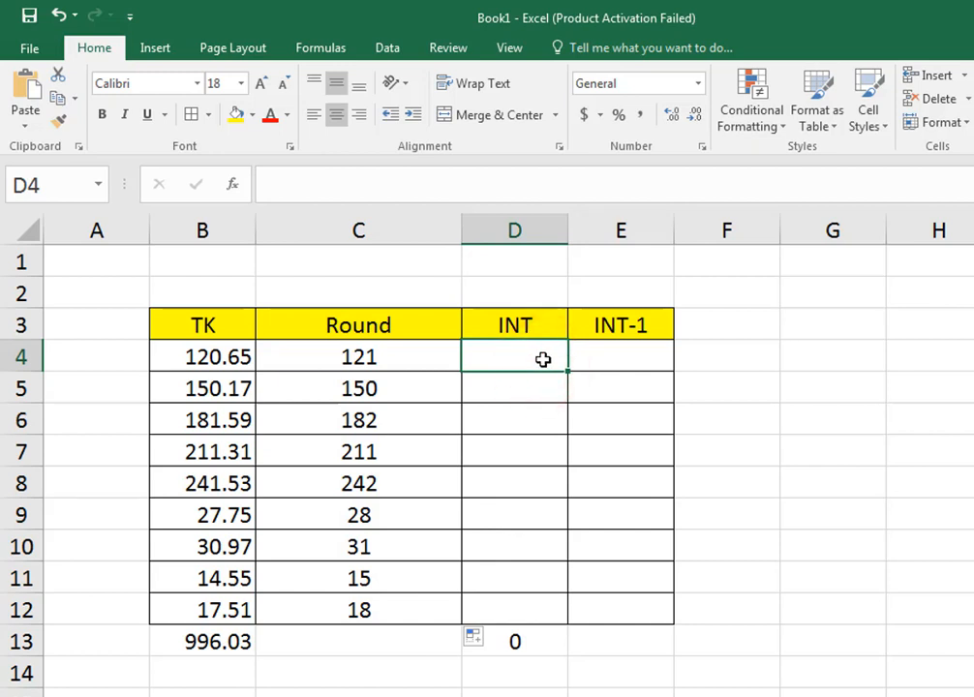
type("=")
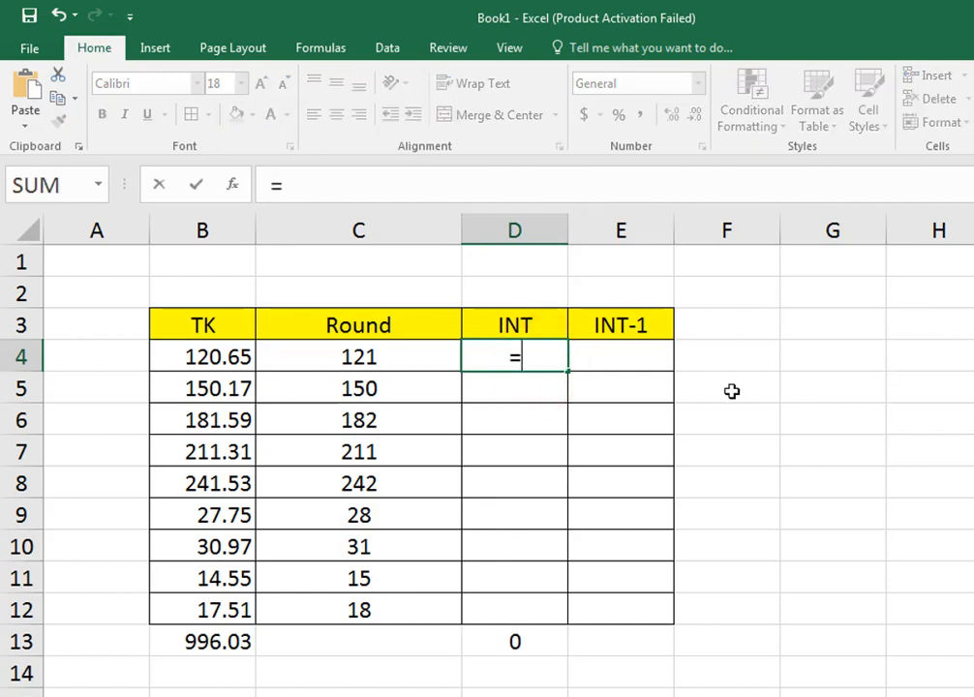
type("int")
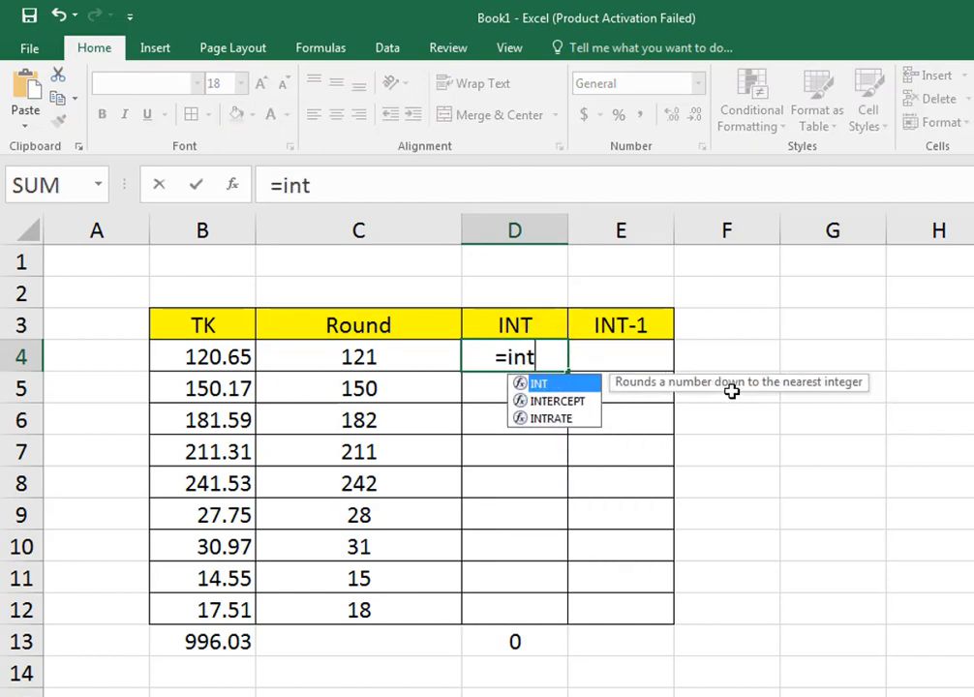
key("Tab")
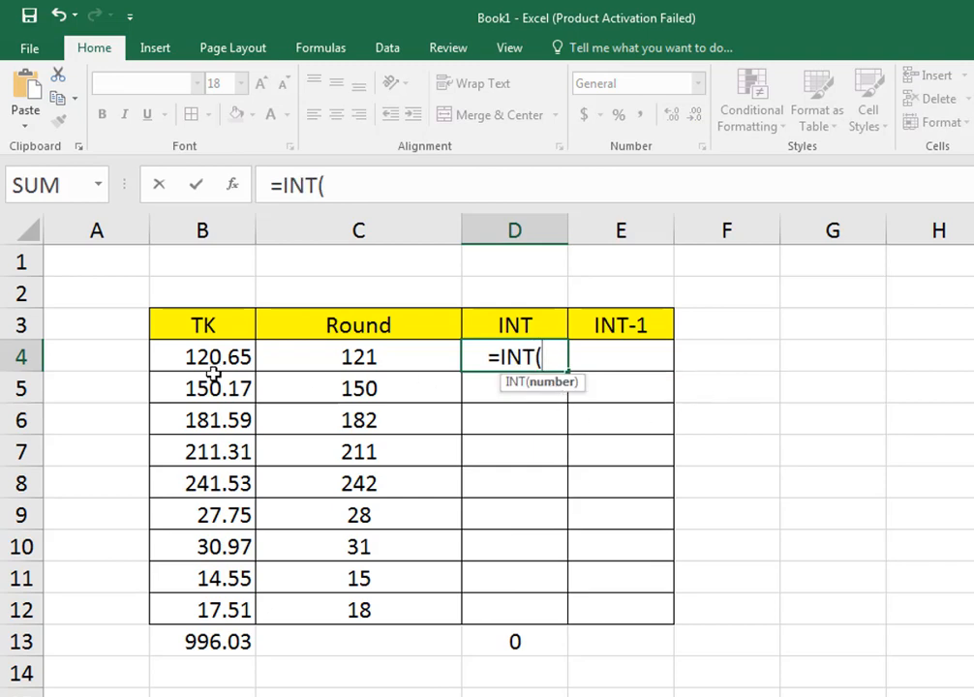
left_click(219, 357)
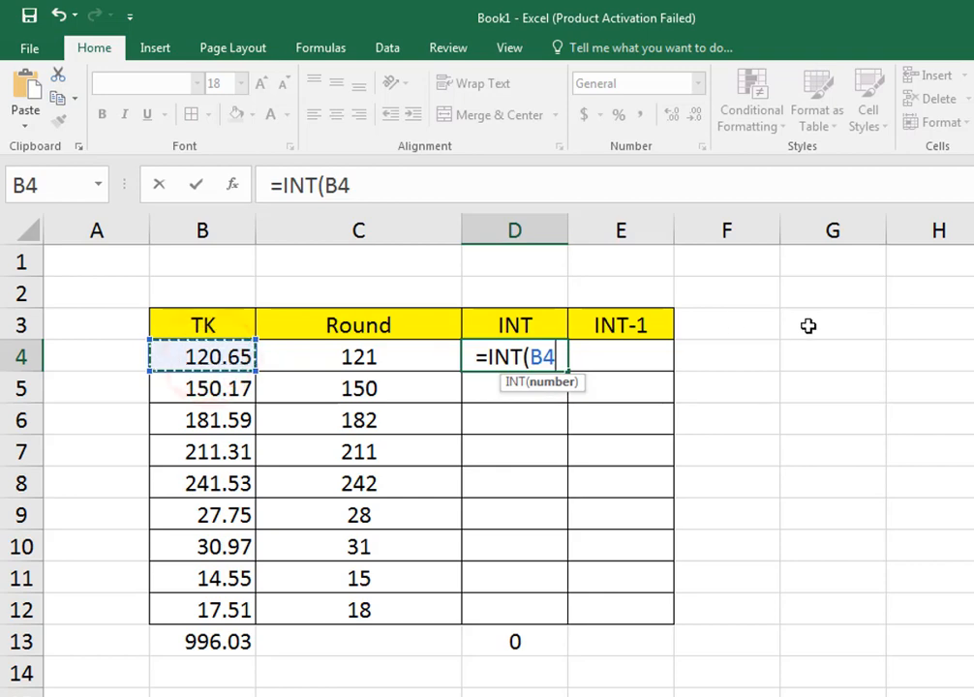
type(")")
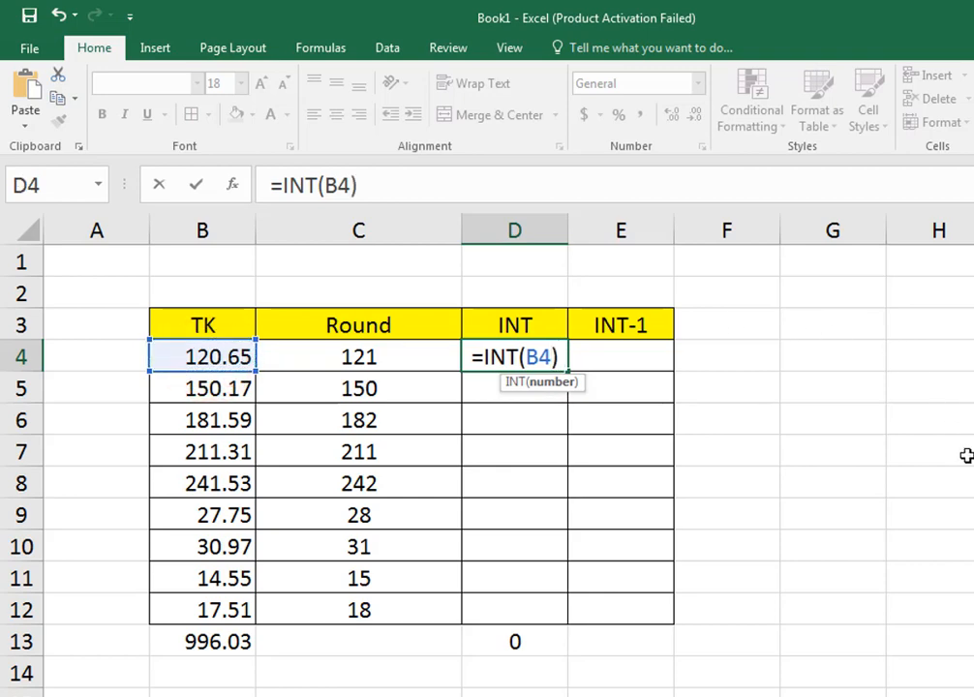
key("Return")
left_click(561, 365)
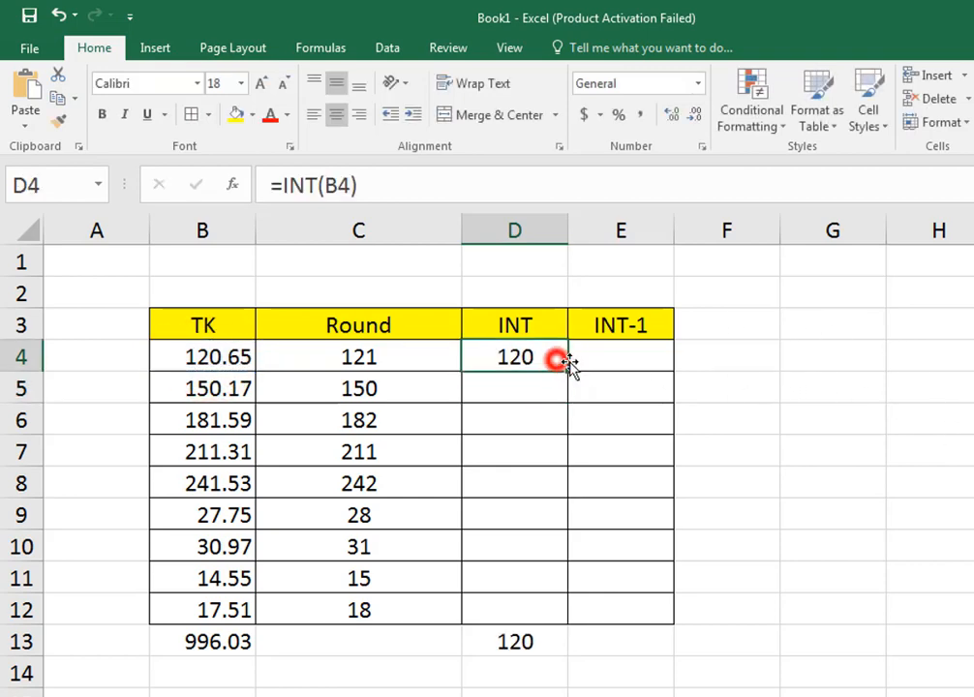
left_click(569, 368)
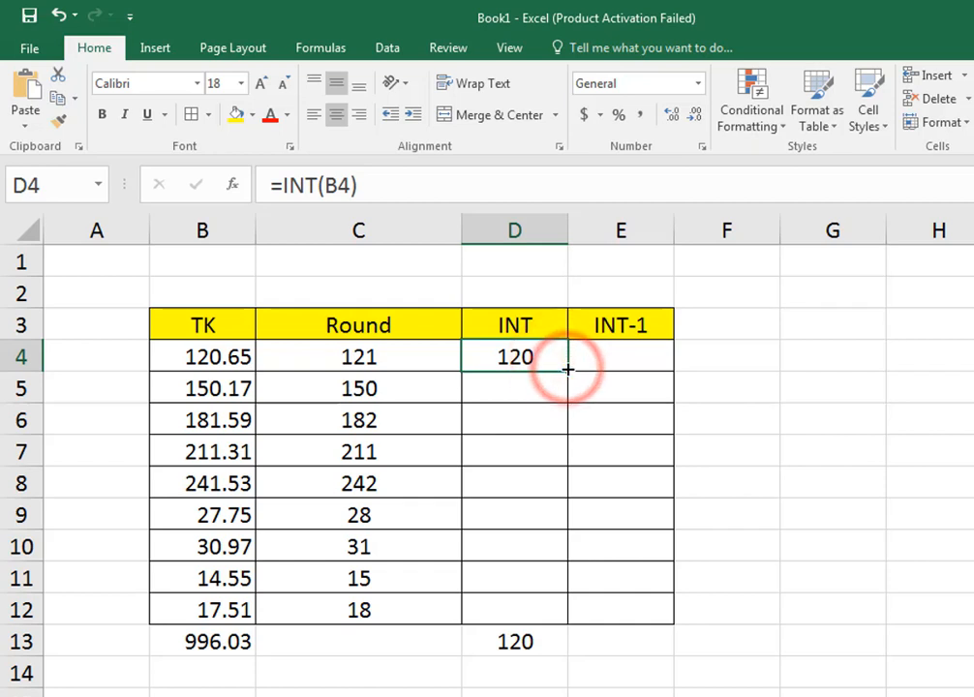
left_click_drag(567, 368, 565, 625)
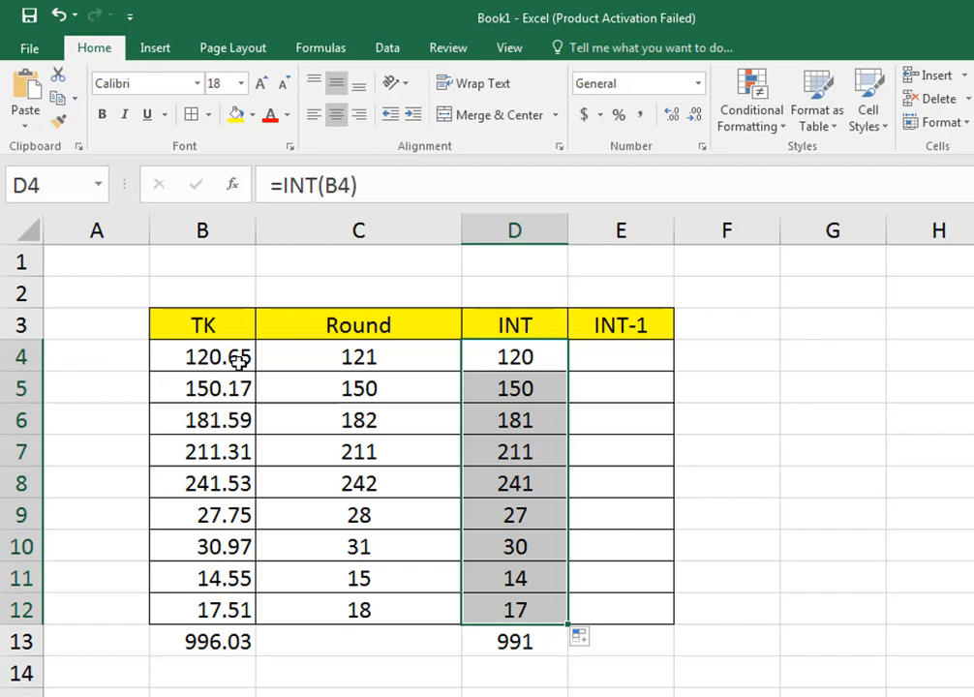
Compare the TK amount in B4 with the INT result in D4
left_click(206, 360)
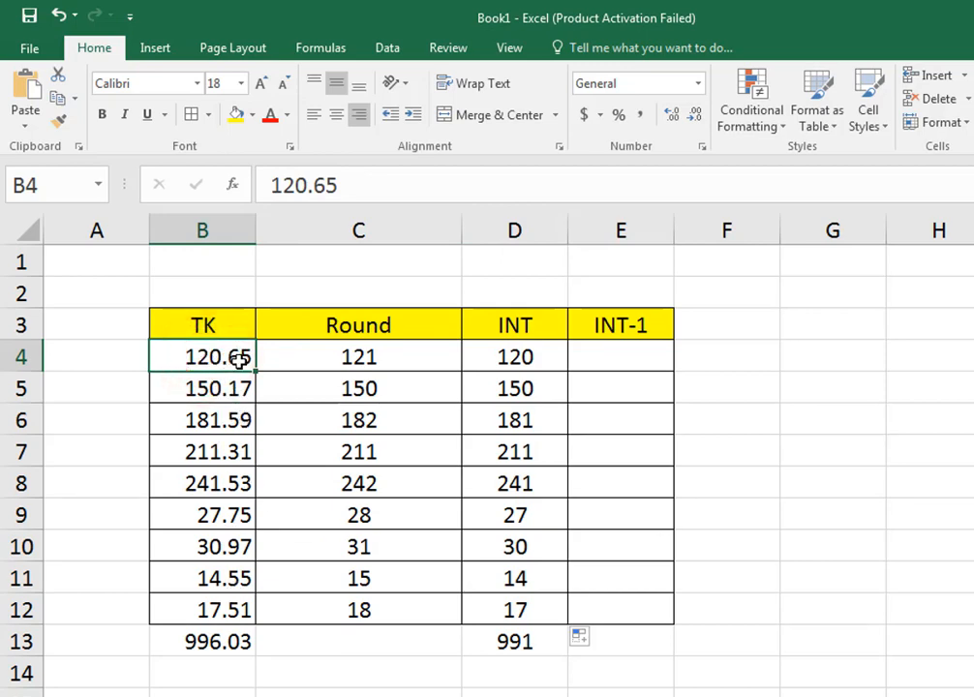
mouse_move(596, 696)
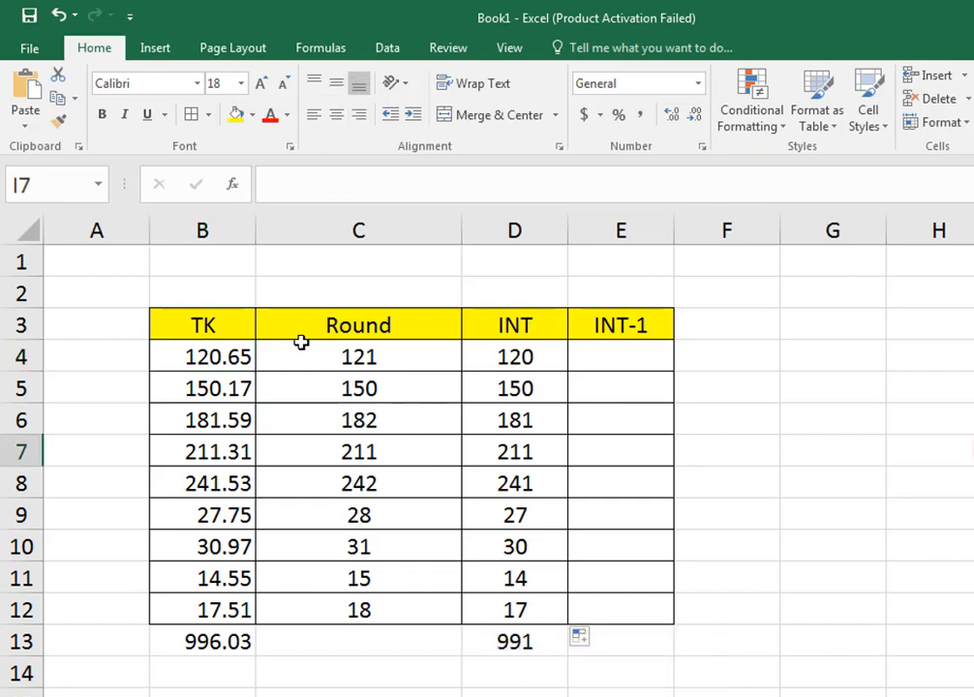
left_click(228, 357)
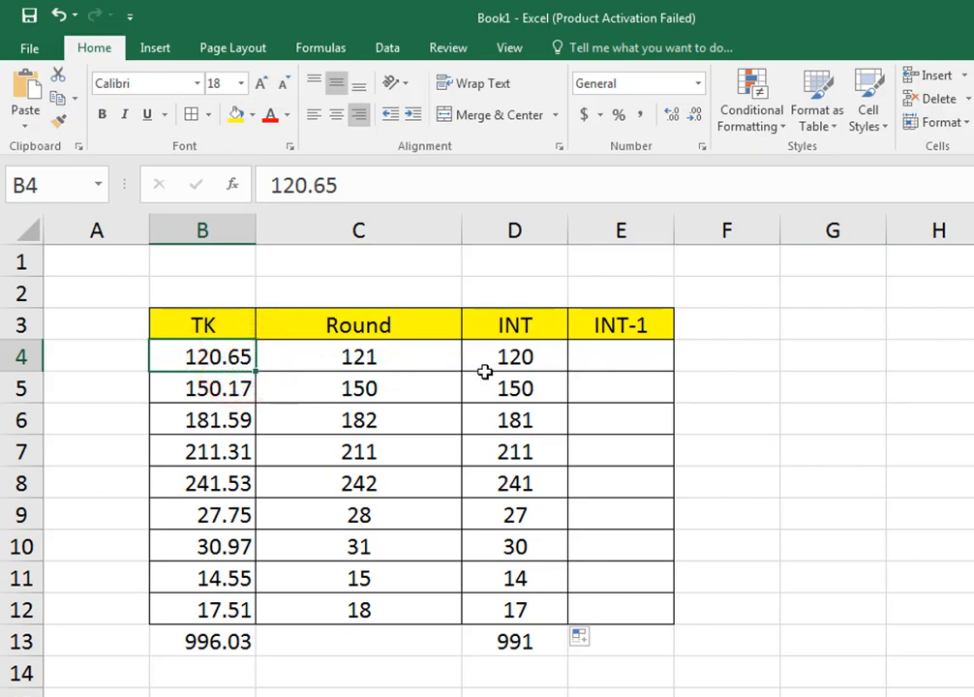
left_click(528, 327)
left_click(542, 355)
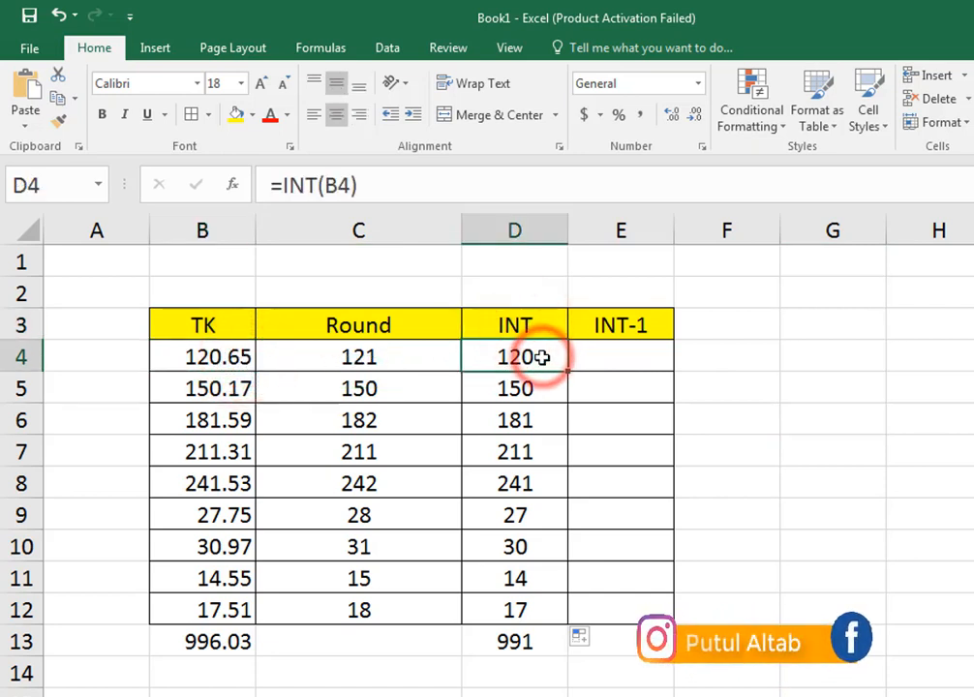
left_click(228, 356)
left_click(510, 360)
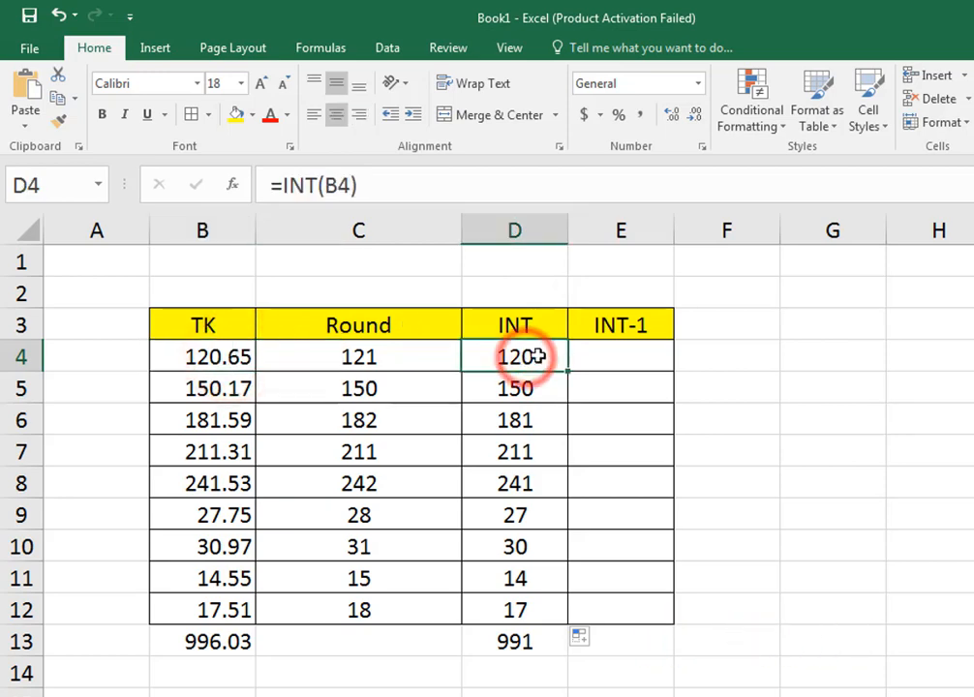
Examine the INT formula in D4 and compare the TK amounts with the INT results in rows 4 to 6
double_click(535, 356)
left_click_drag(395, 184, 270, 185)
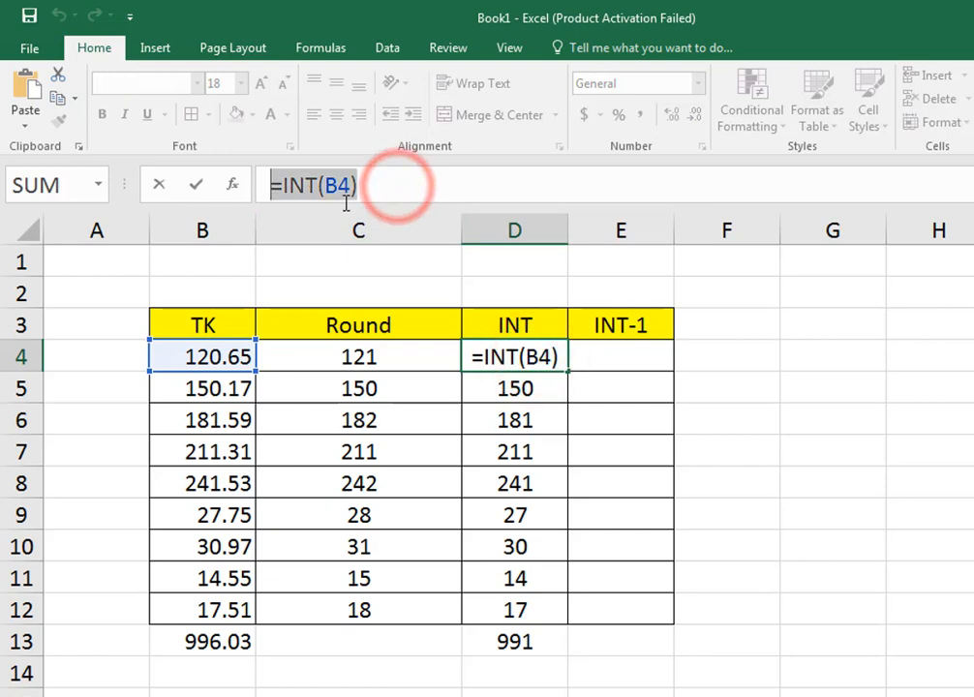
left_click(397, 184)
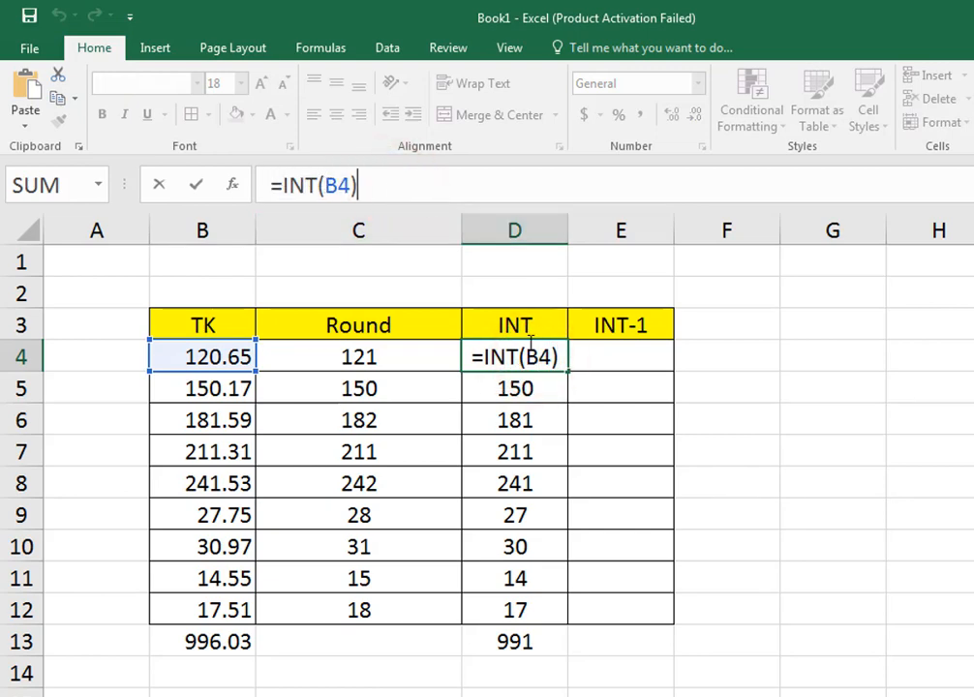
left_click(545, 387)
left_click(545, 358)
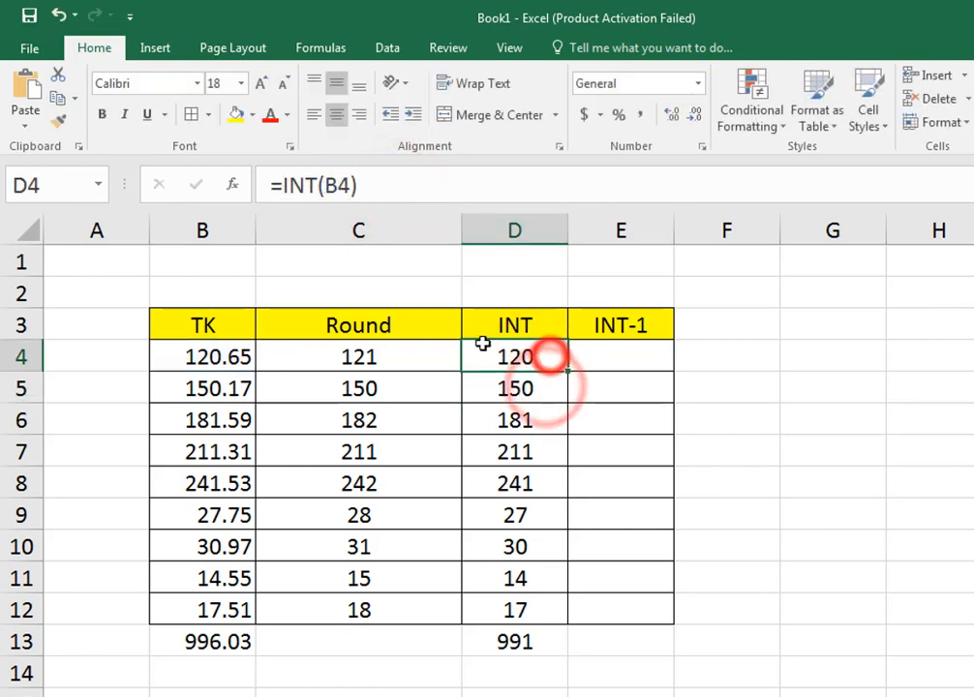
left_click(239, 356)
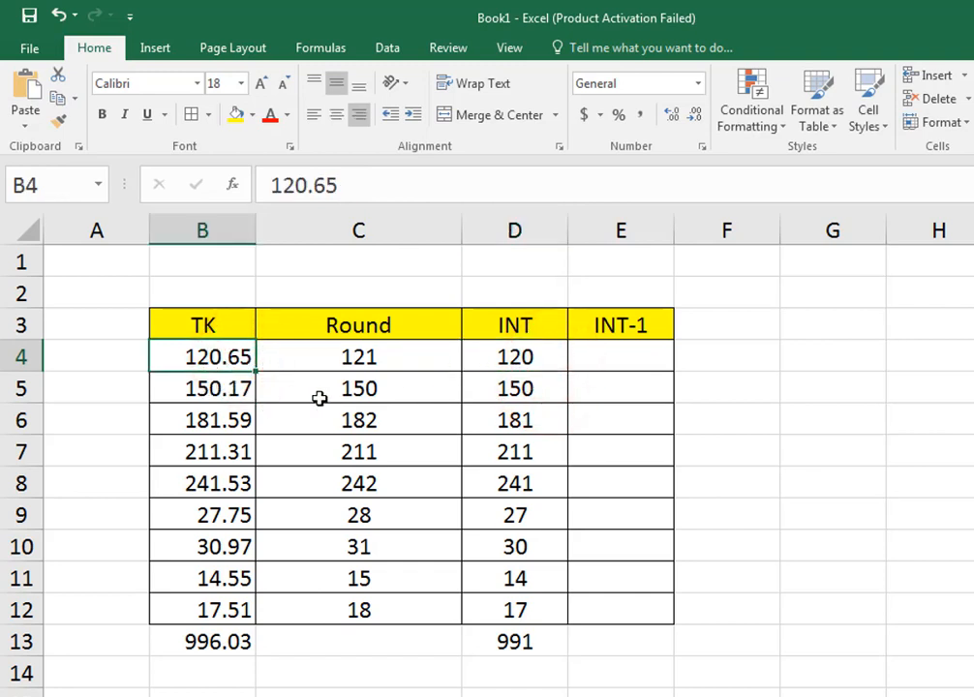
left_click(538, 388)
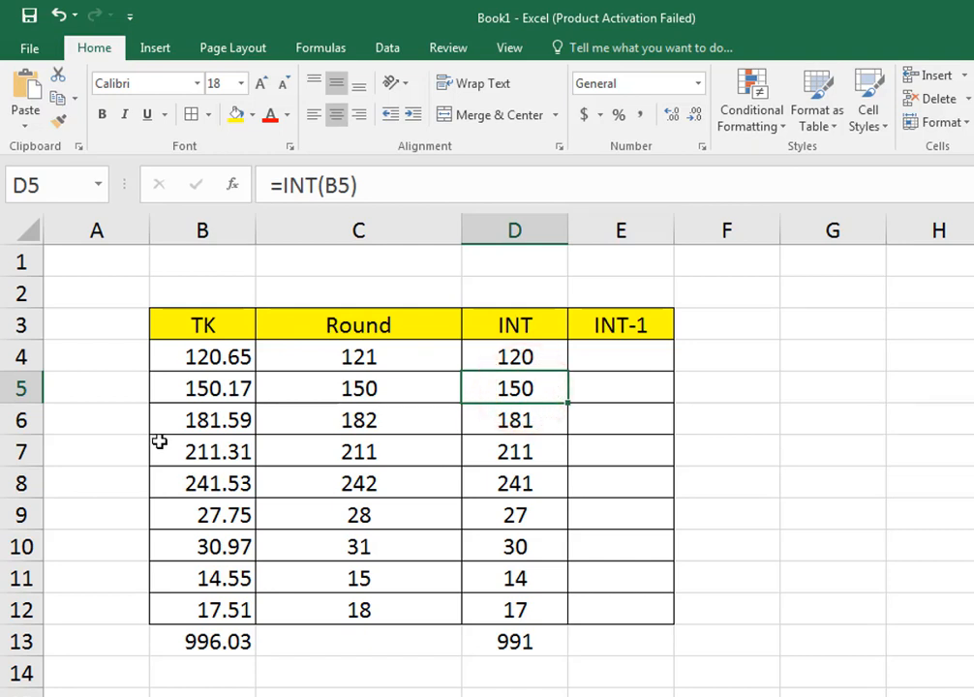
left_click(226, 421)
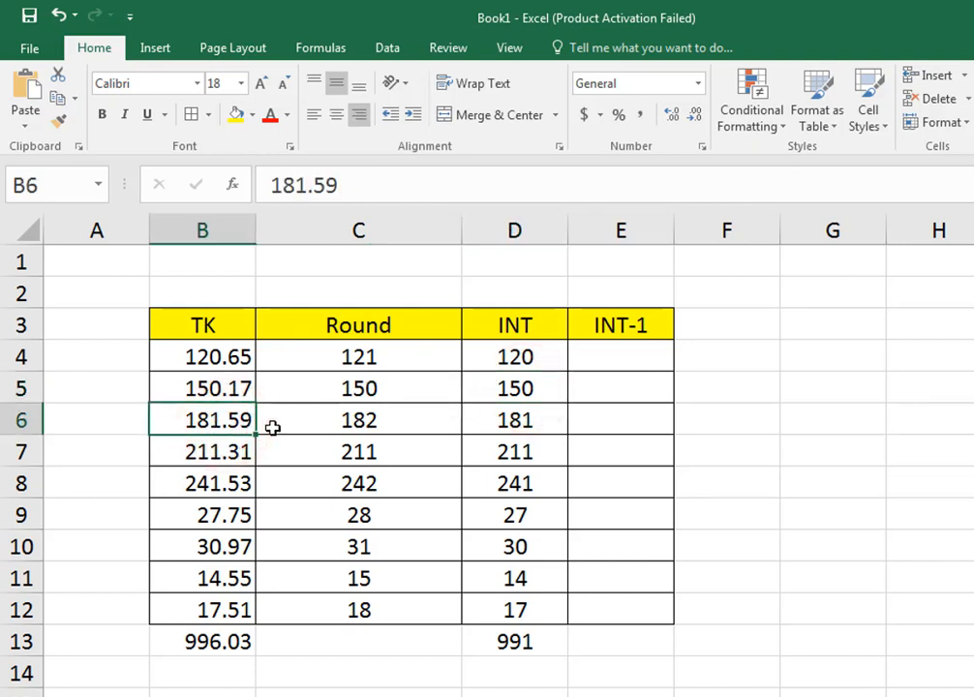
left_click(548, 426)
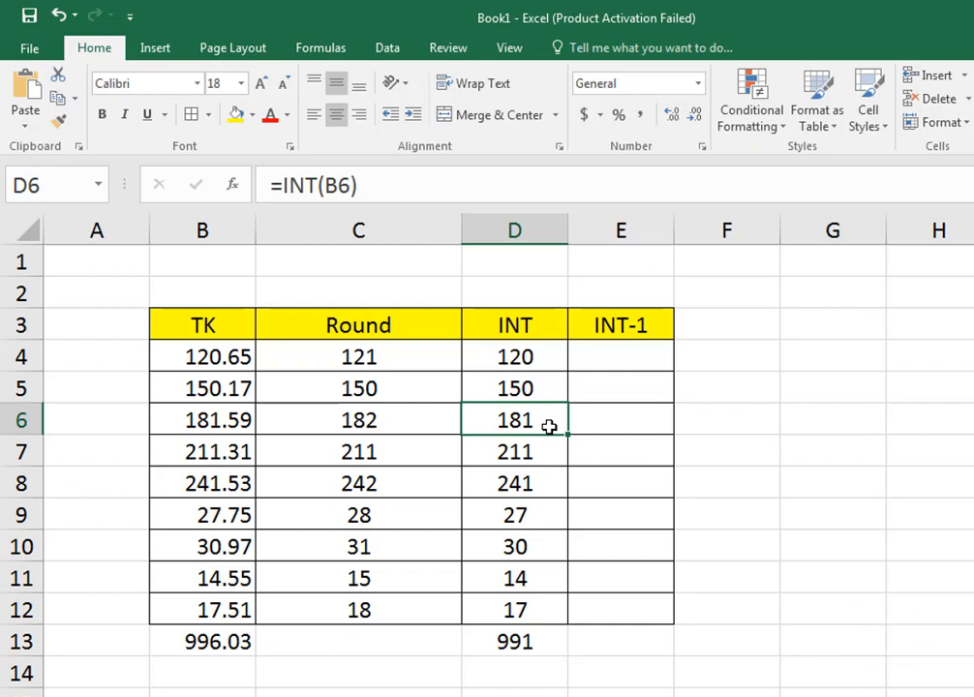
Enter =INT(B4-1) in E4 and fill the formula down the INT-1 column to E12
left_click(622, 360)
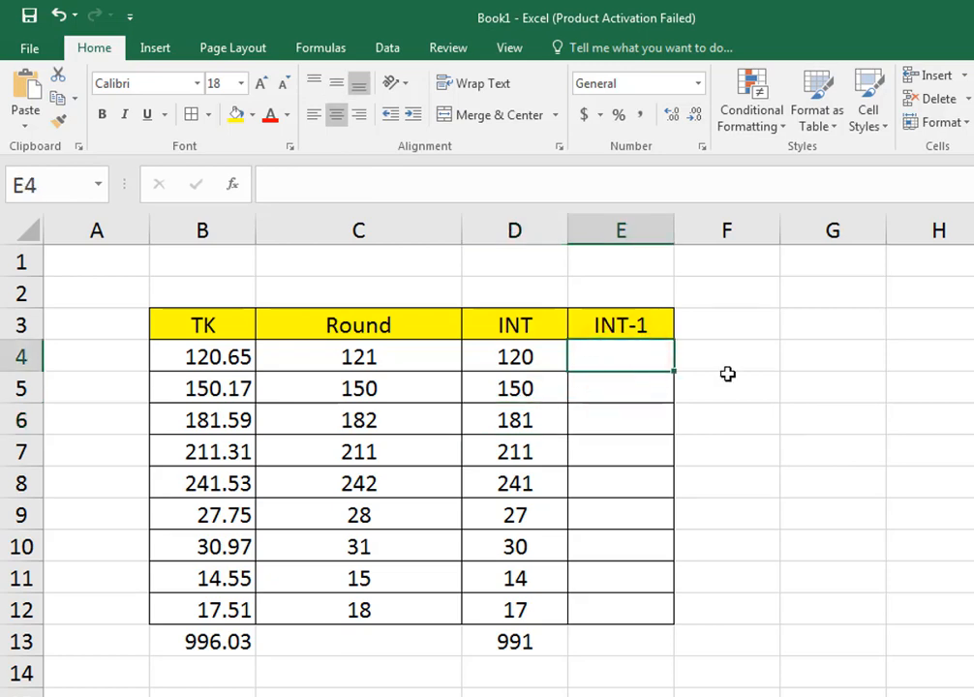
type("=int")
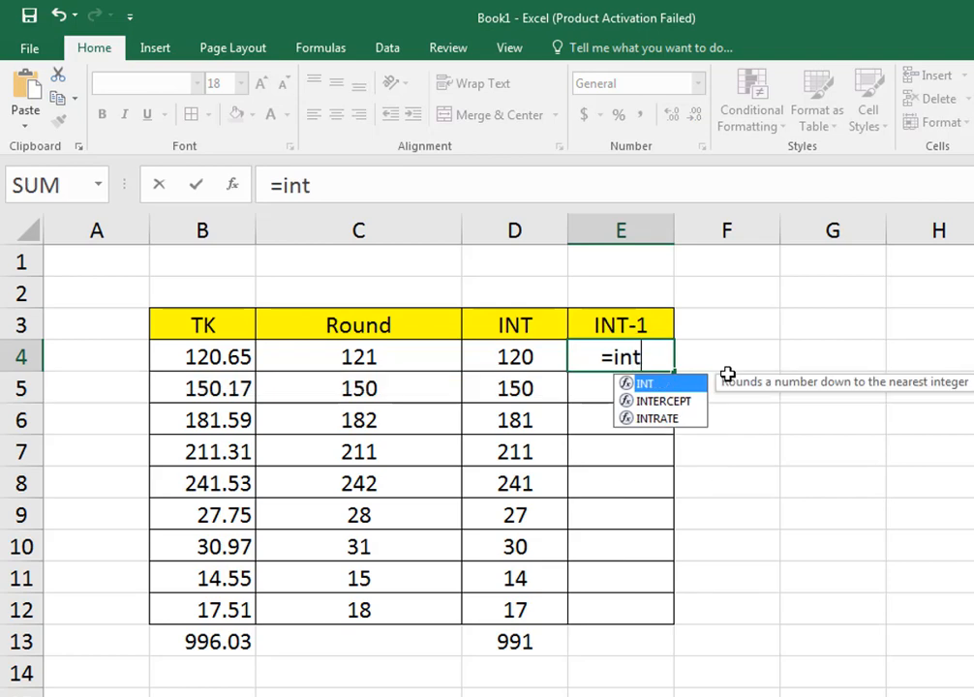
key("Tab")
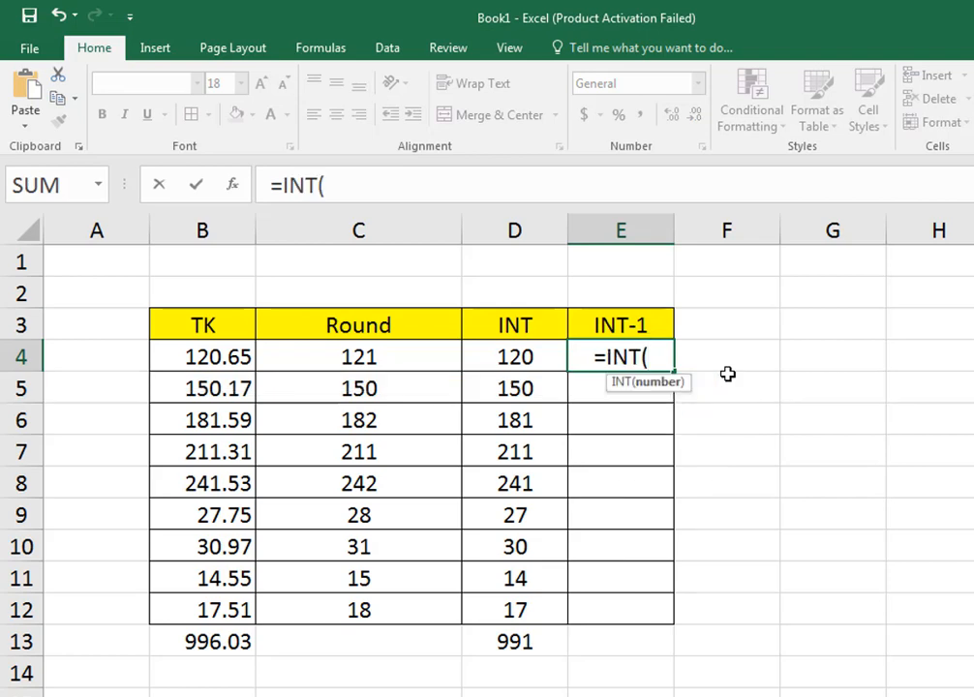
left_click(204, 359)
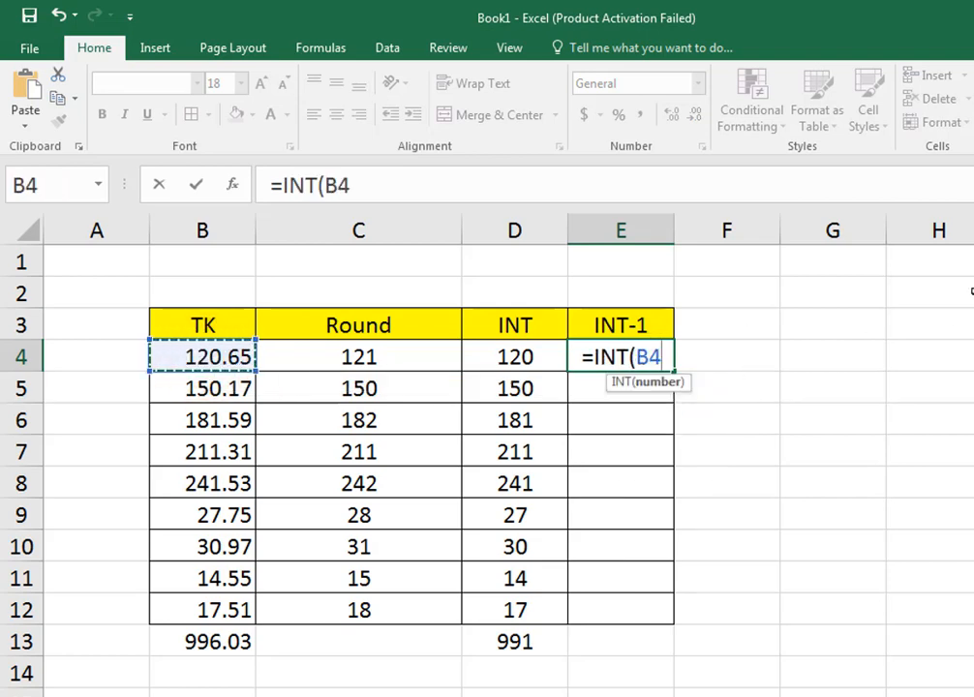
type("-")
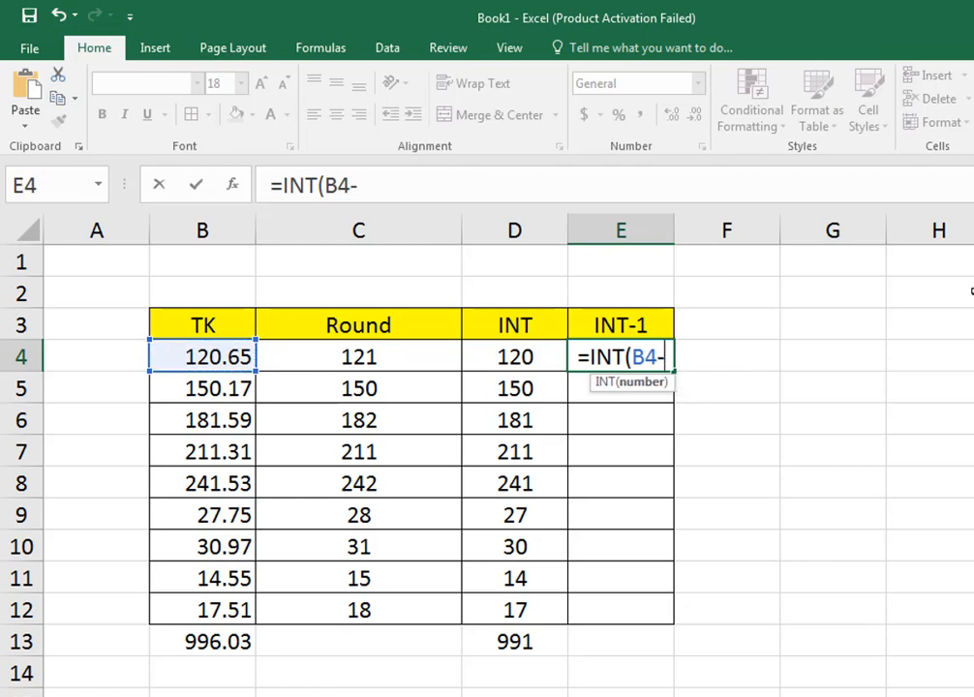
type("1")
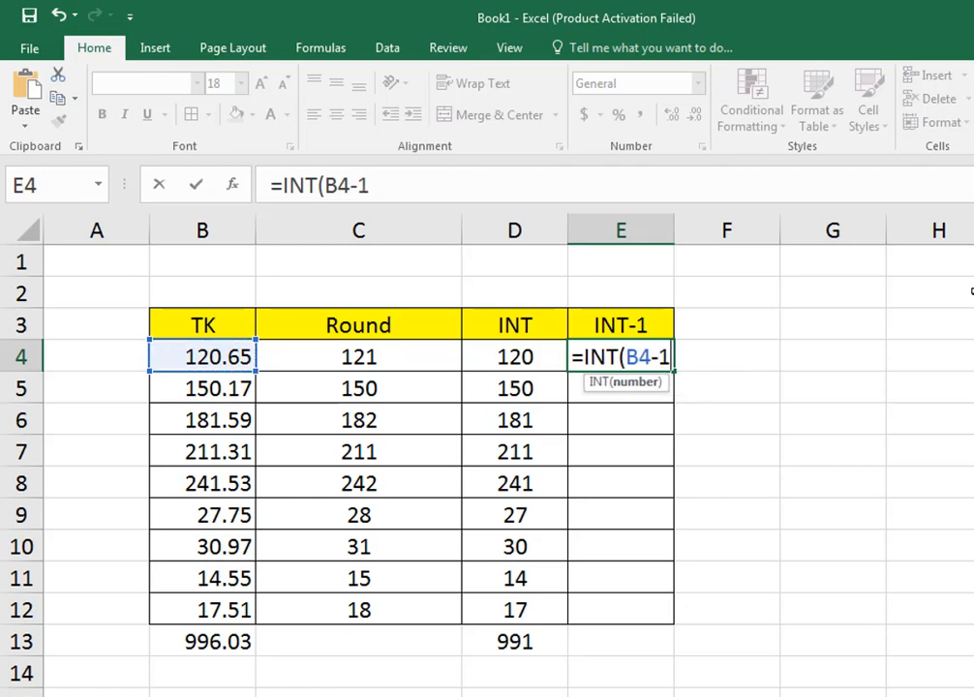
type(")")
key("Return")
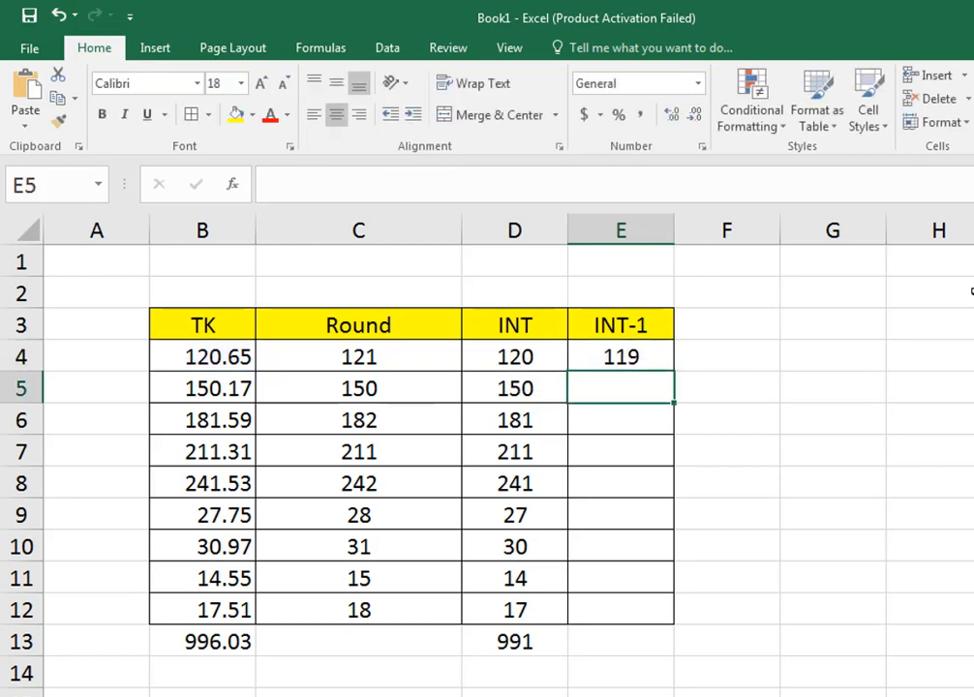
left_click(654, 365)
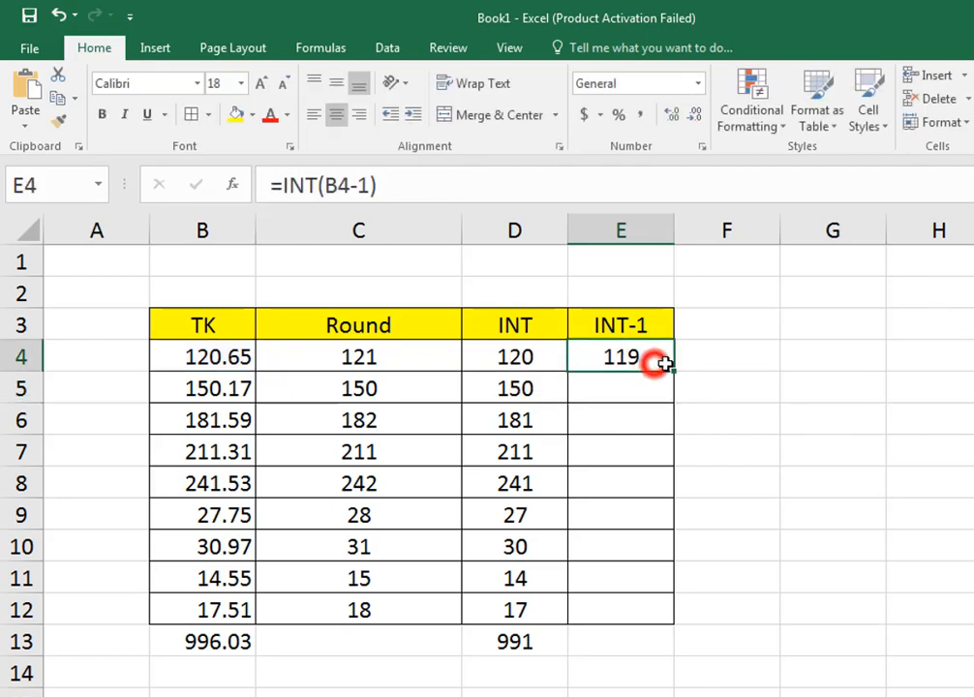
double_click(673, 372)
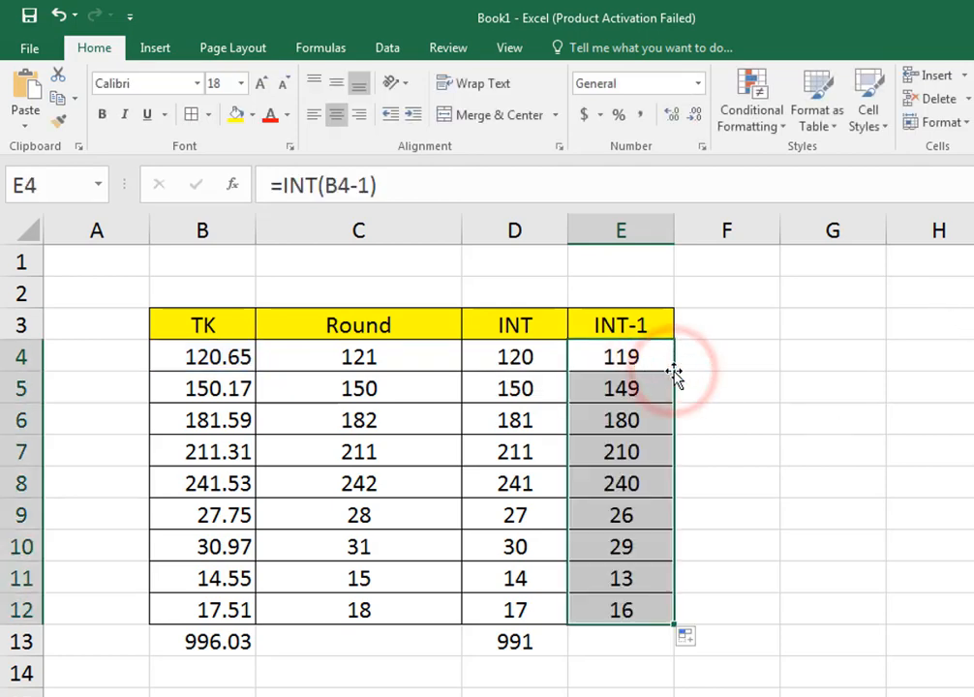
left_click(645, 370)
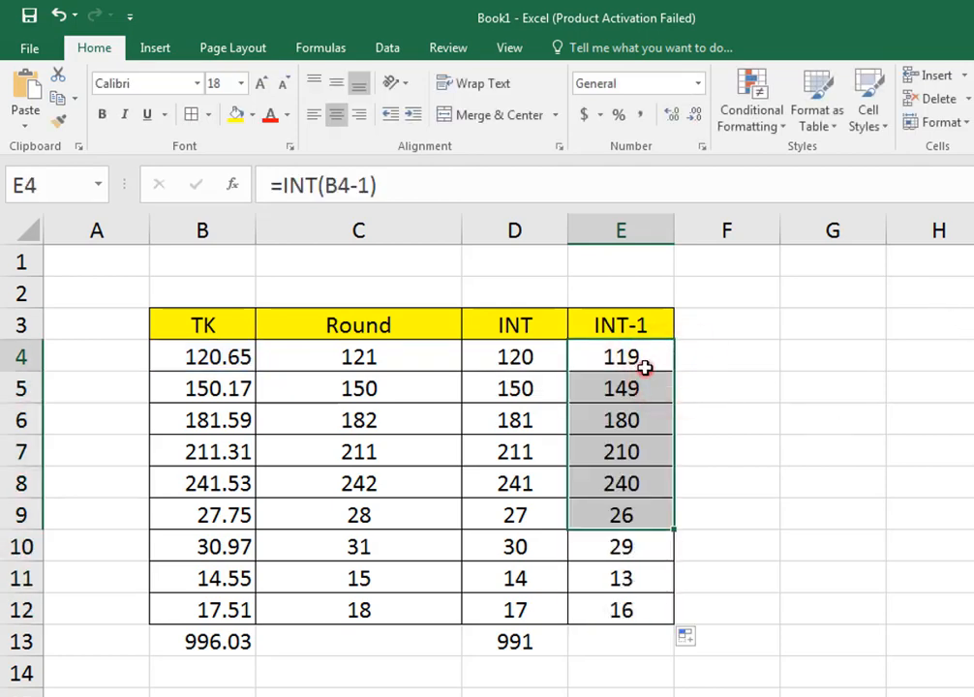
left_click(219, 358)
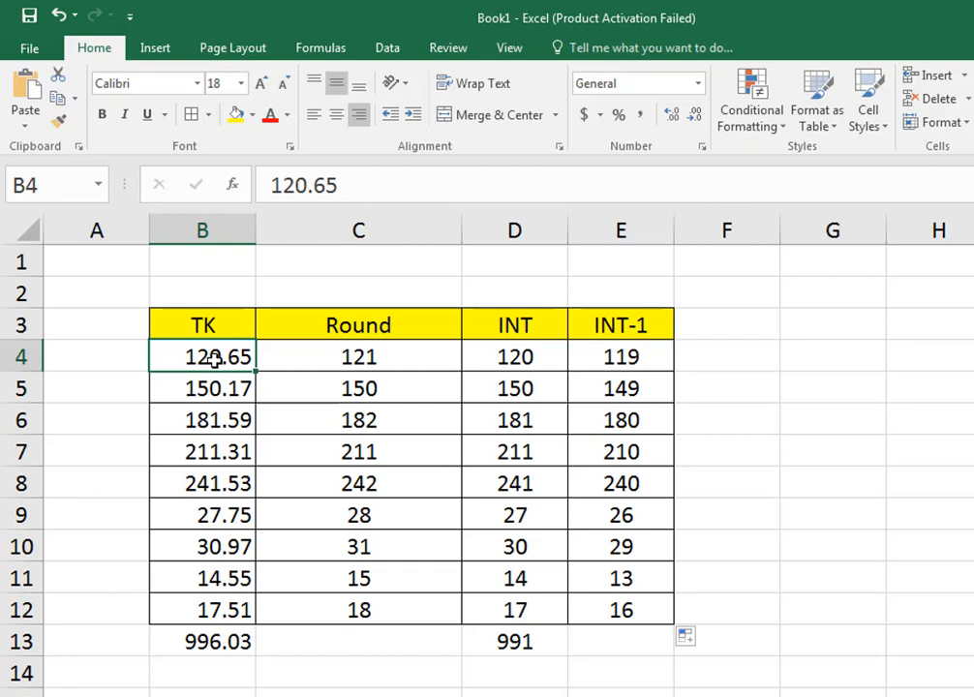
left_click(650, 360)
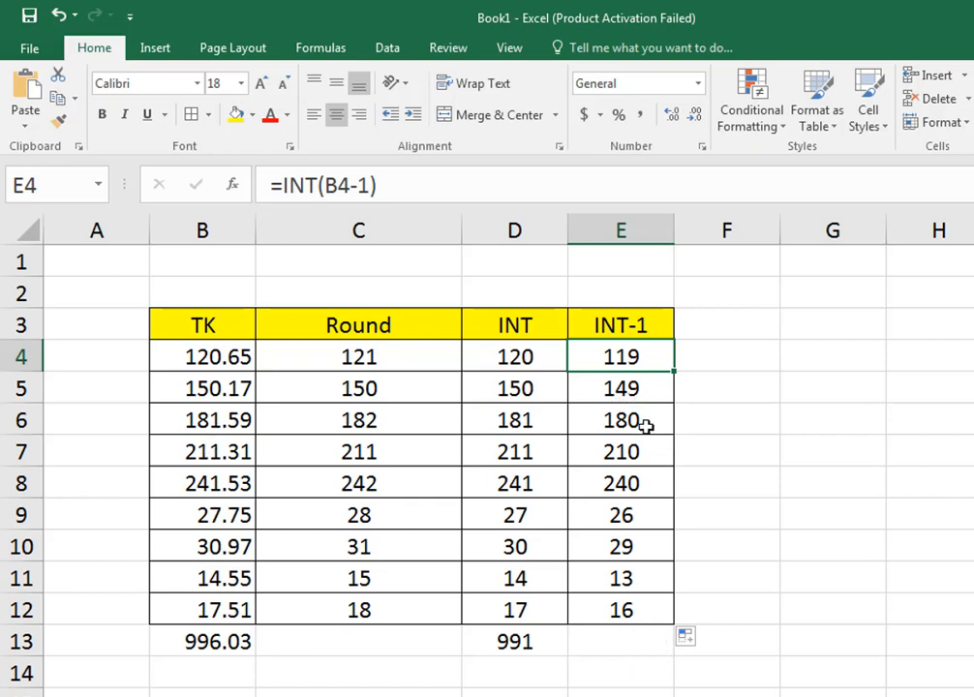
Change the formula in E4 to =INT(B4+1) and refill the INT-1 column down to E12
double_click(649, 356)
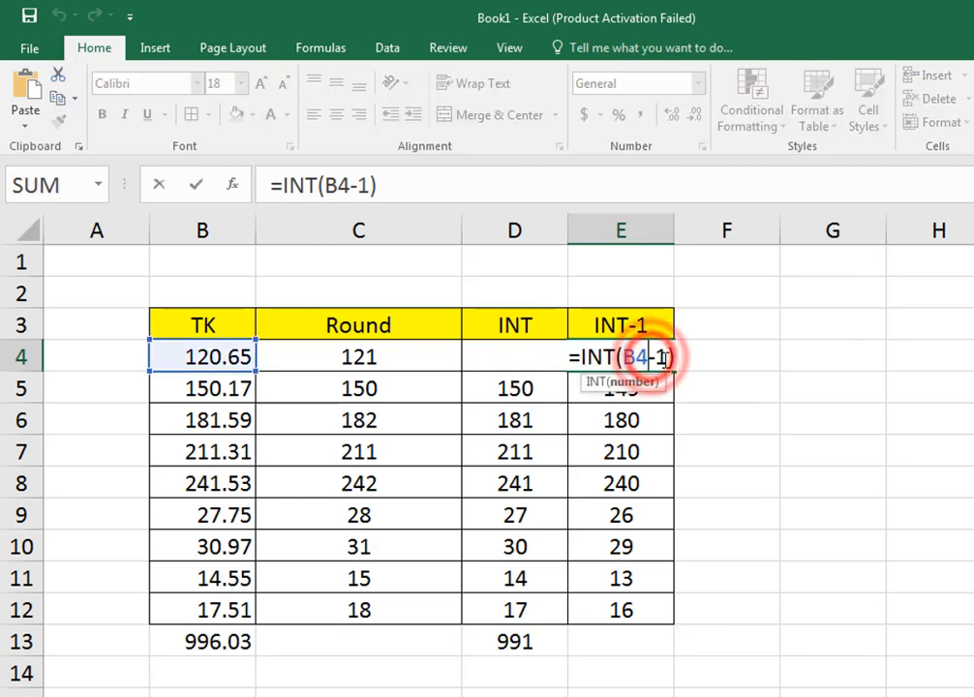
left_click(666, 356)
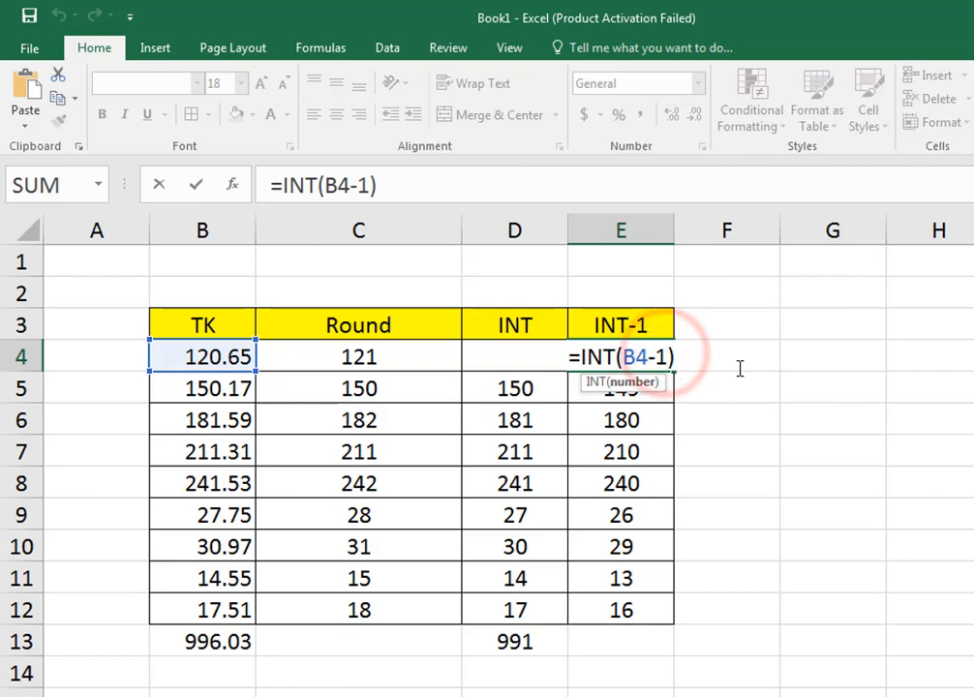
key("BackSpace")
key("BackSpace")
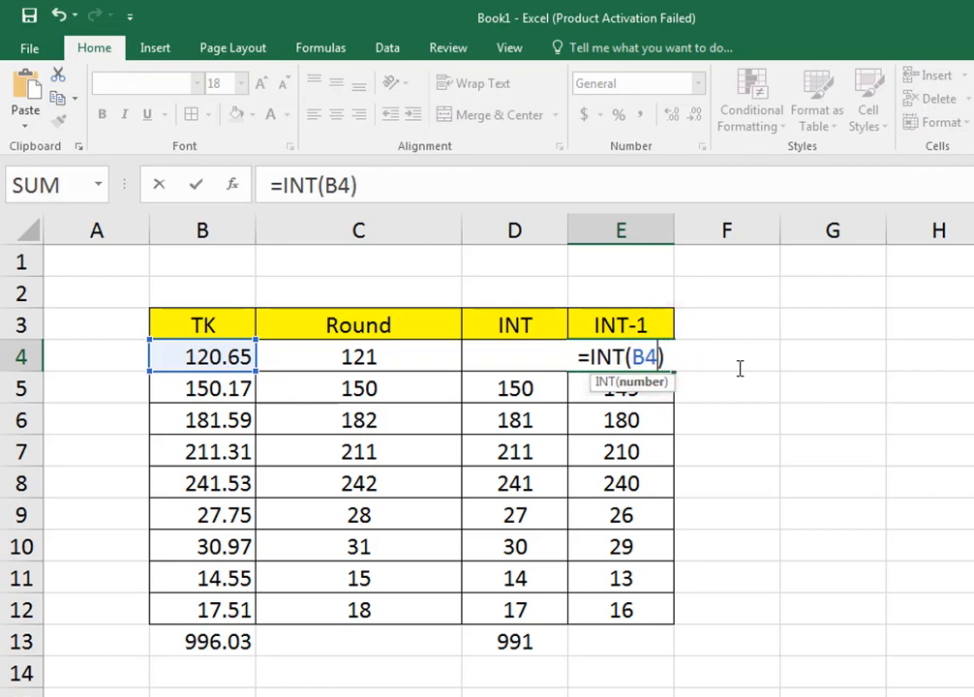
type("+1")
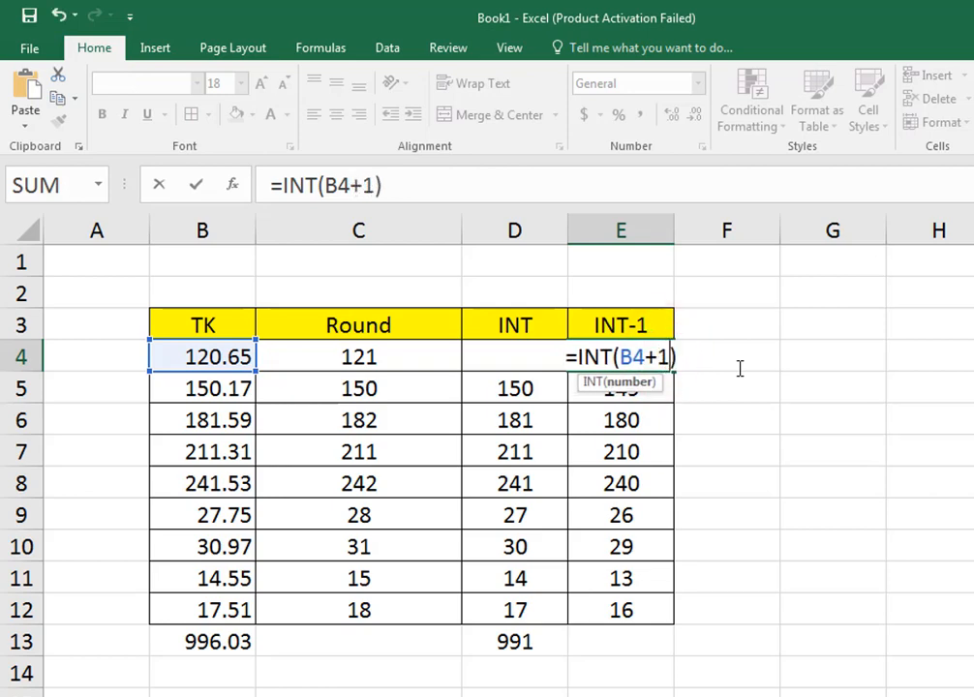
key("Return")
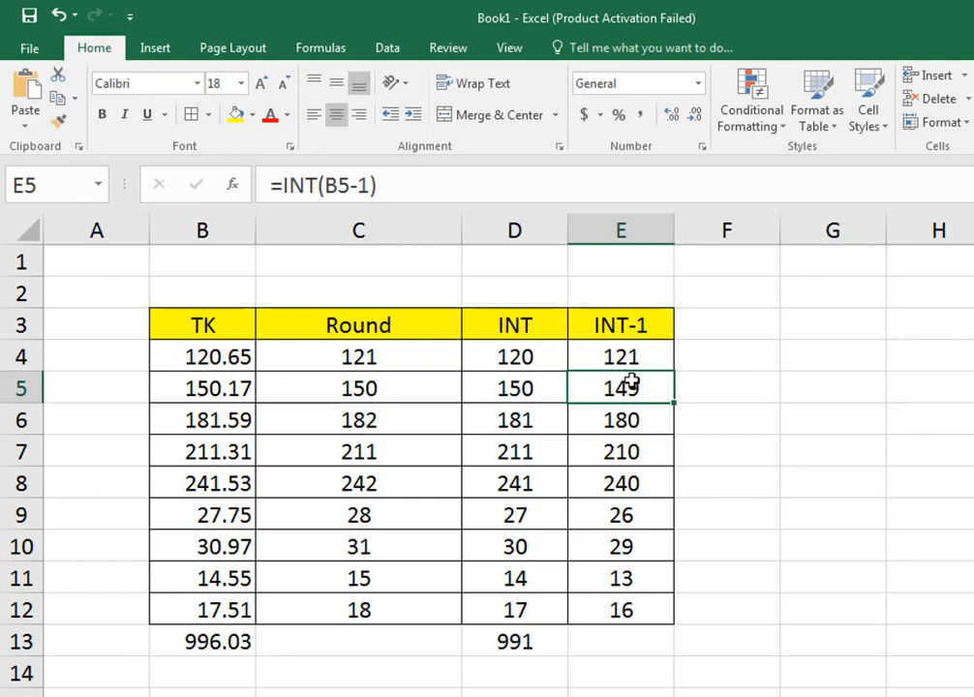
left_click(651, 360)
double_click(673, 372)
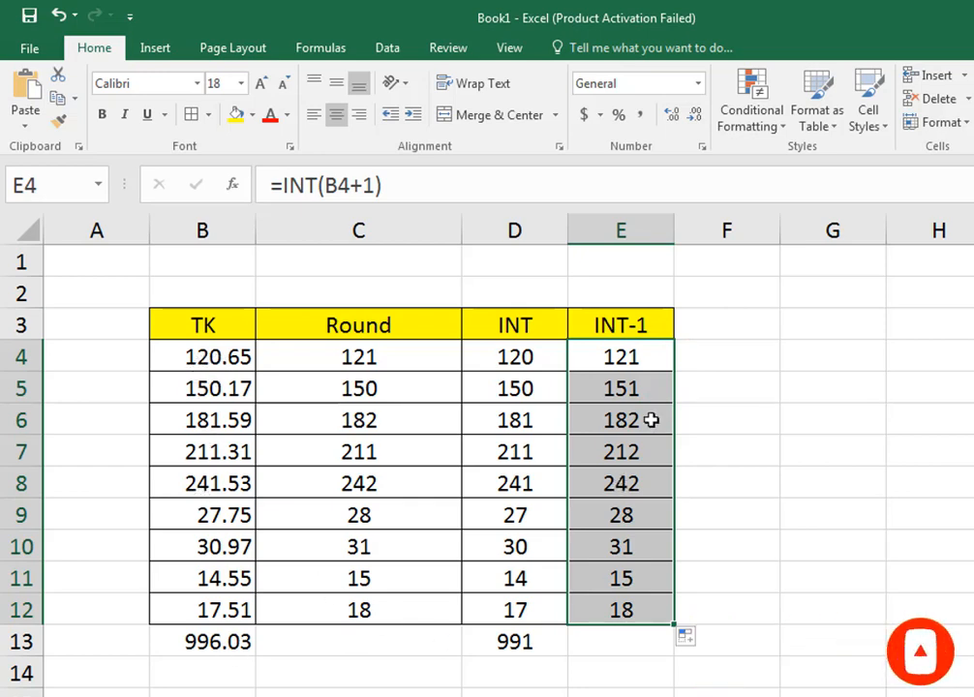
Compare the TK amounts in B4:B12 with the Round and INT-1 column results
left_click(221, 610)
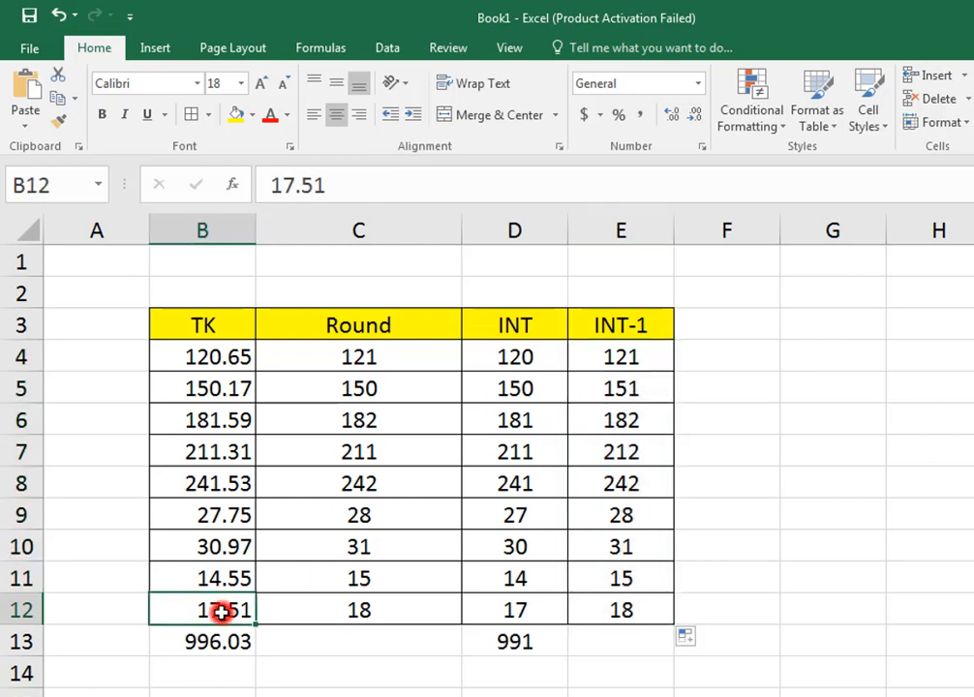
left_click(637, 610)
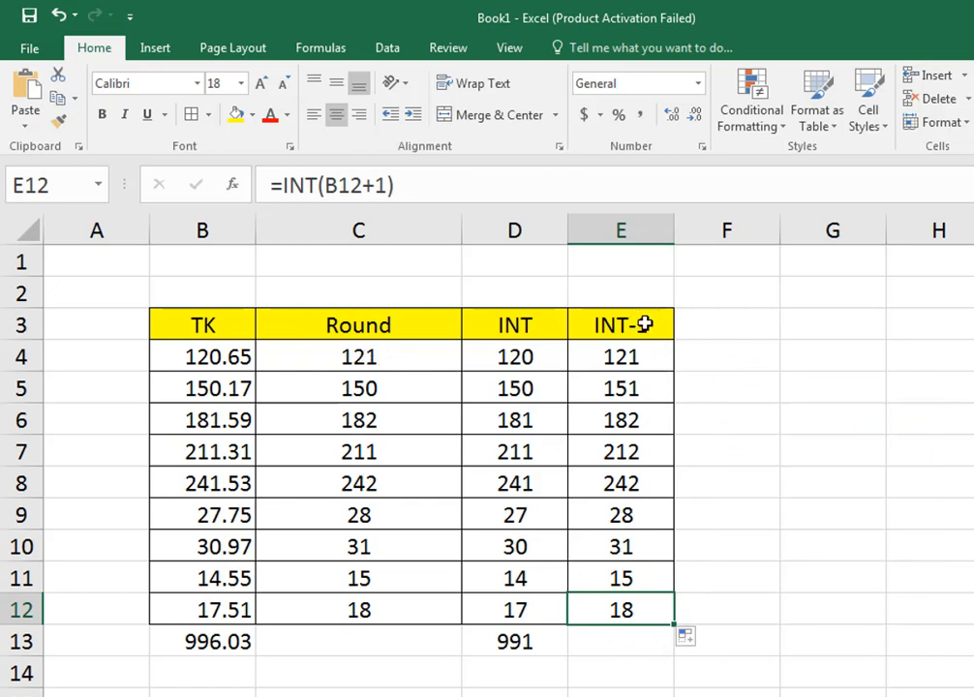
left_click(402, 431)
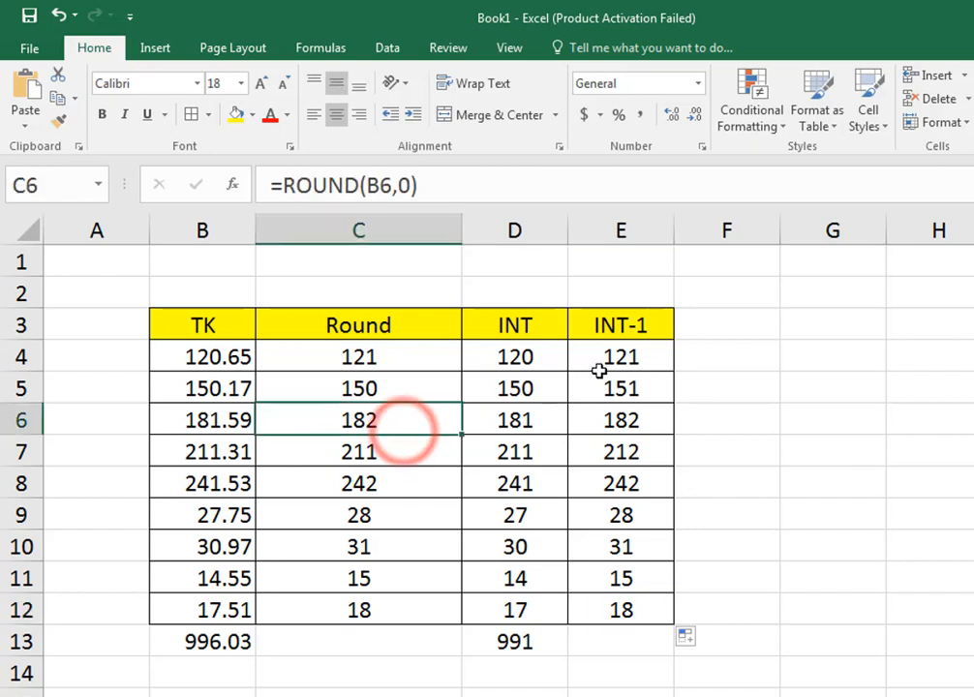
left_click_drag(624, 358, 634, 609)
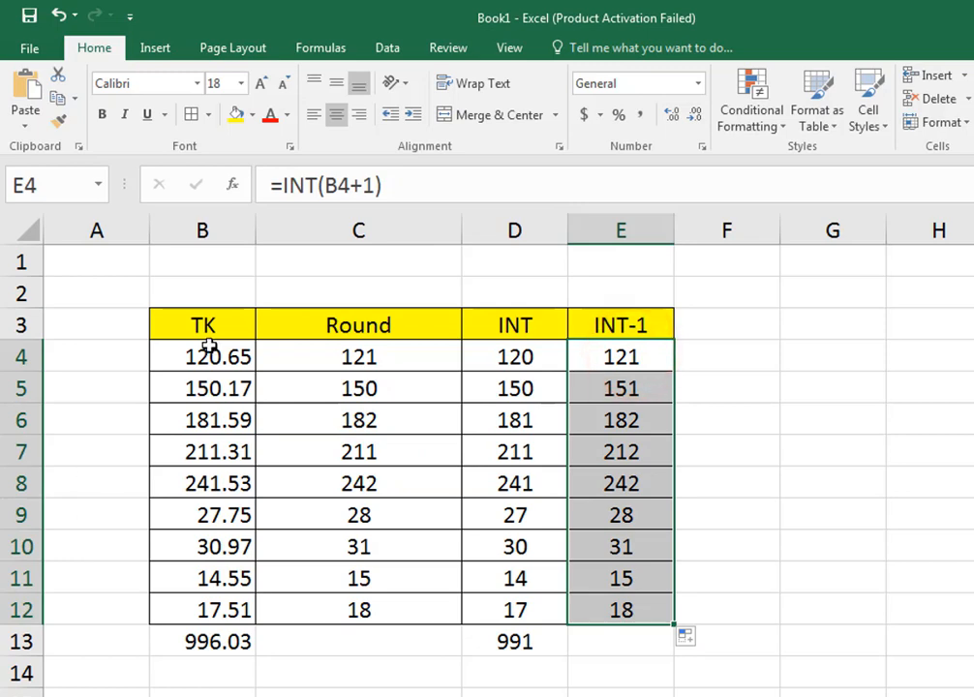
left_click_drag(207, 344, 209, 614)
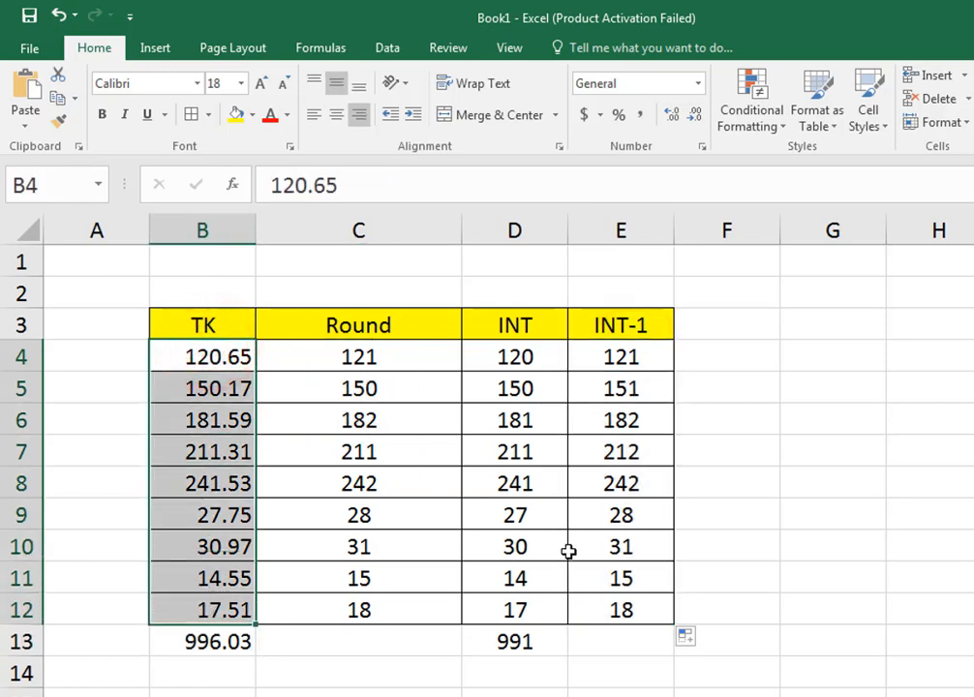
left_click(620, 548)
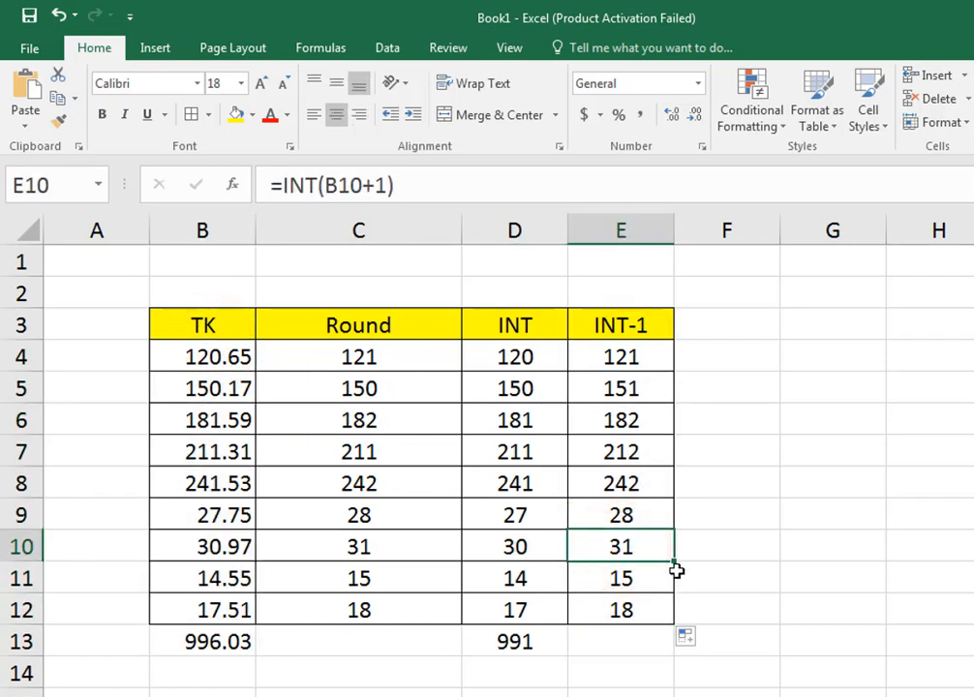